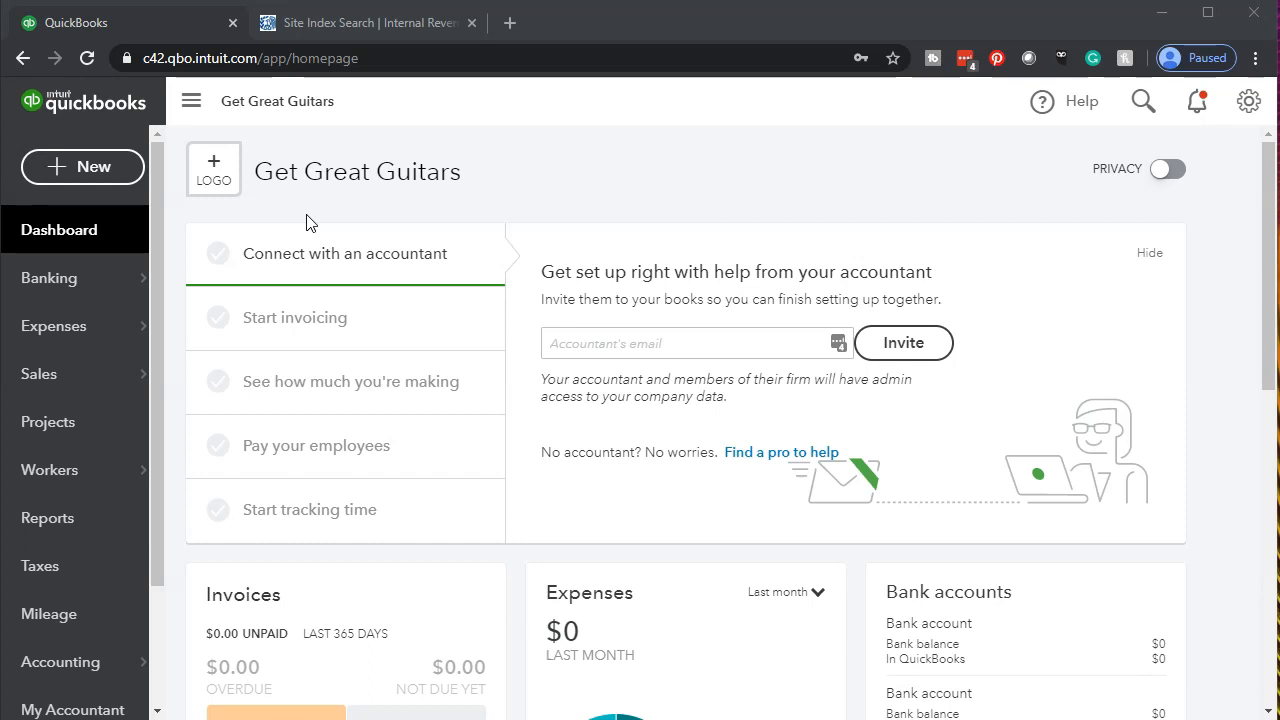
{"action": "left_click", "coordinate": [1247, 110]}
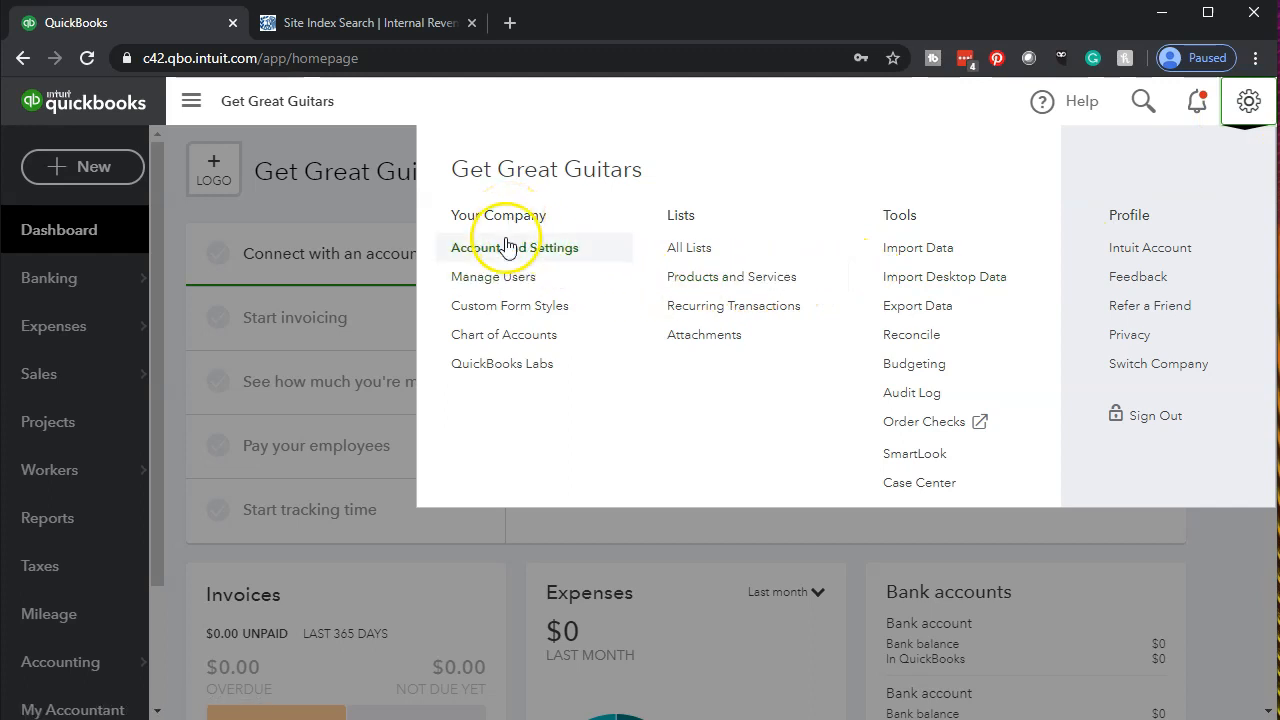
{"action": "left_click", "coordinate": [537, 259]}
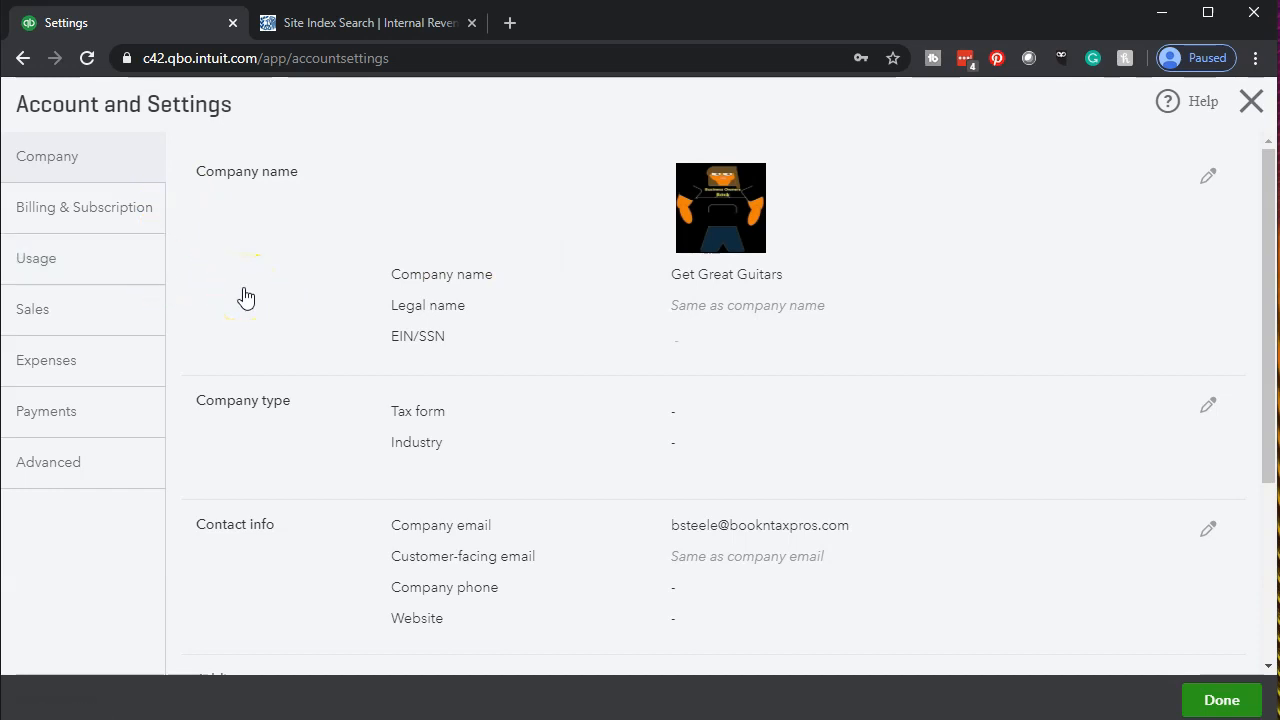
{"action": "left_click", "coordinate": [1251, 109]}
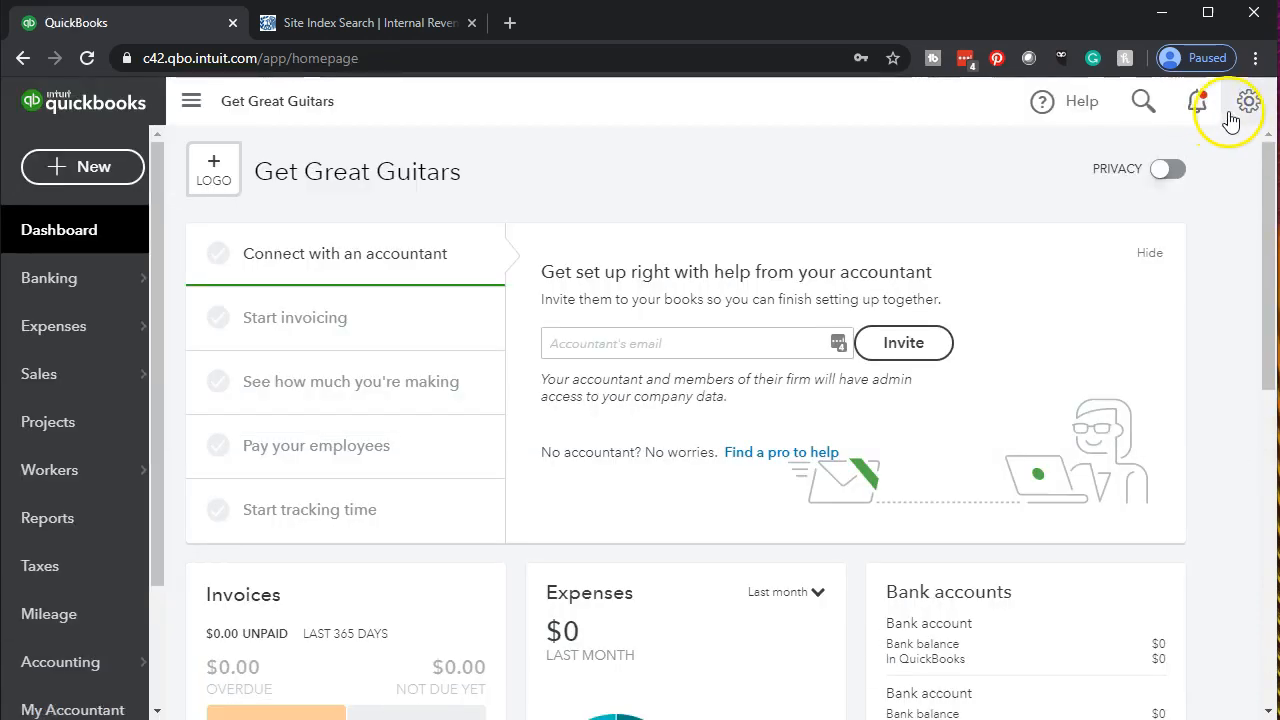
{"action": "left_click", "coordinate": [1248, 103]}
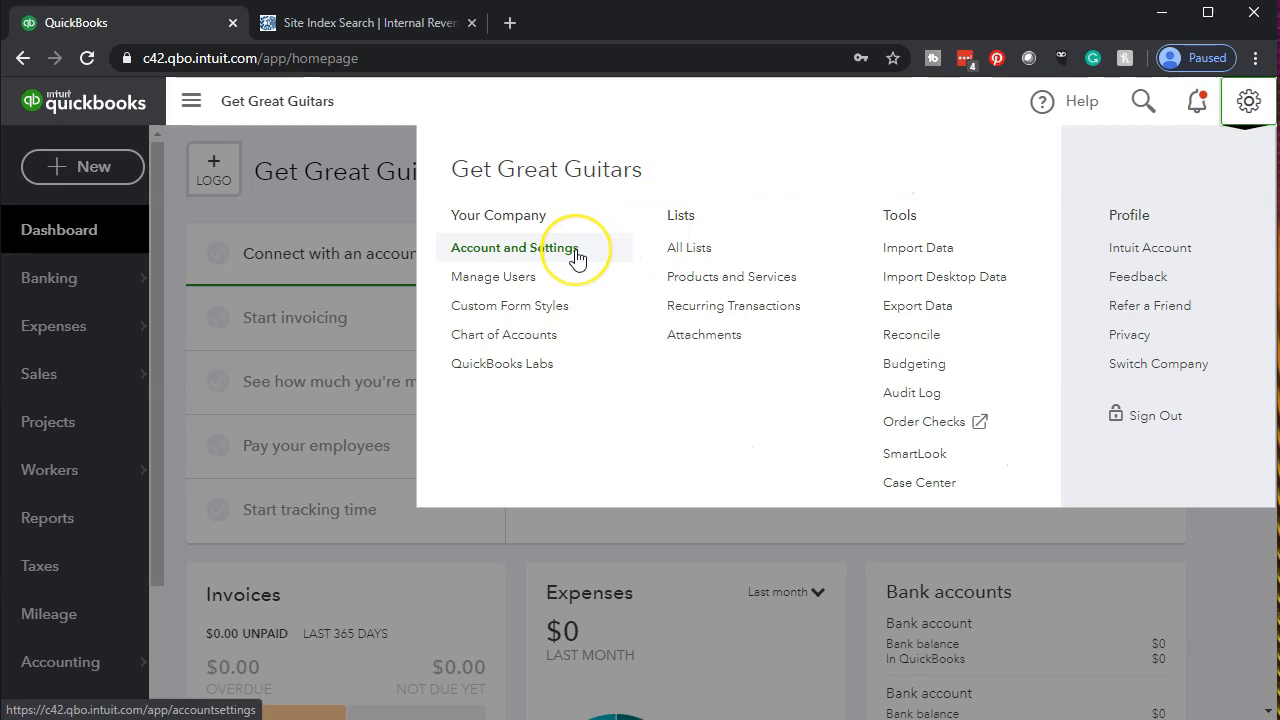
{"action": "left_click", "coordinate": [384, 214]}
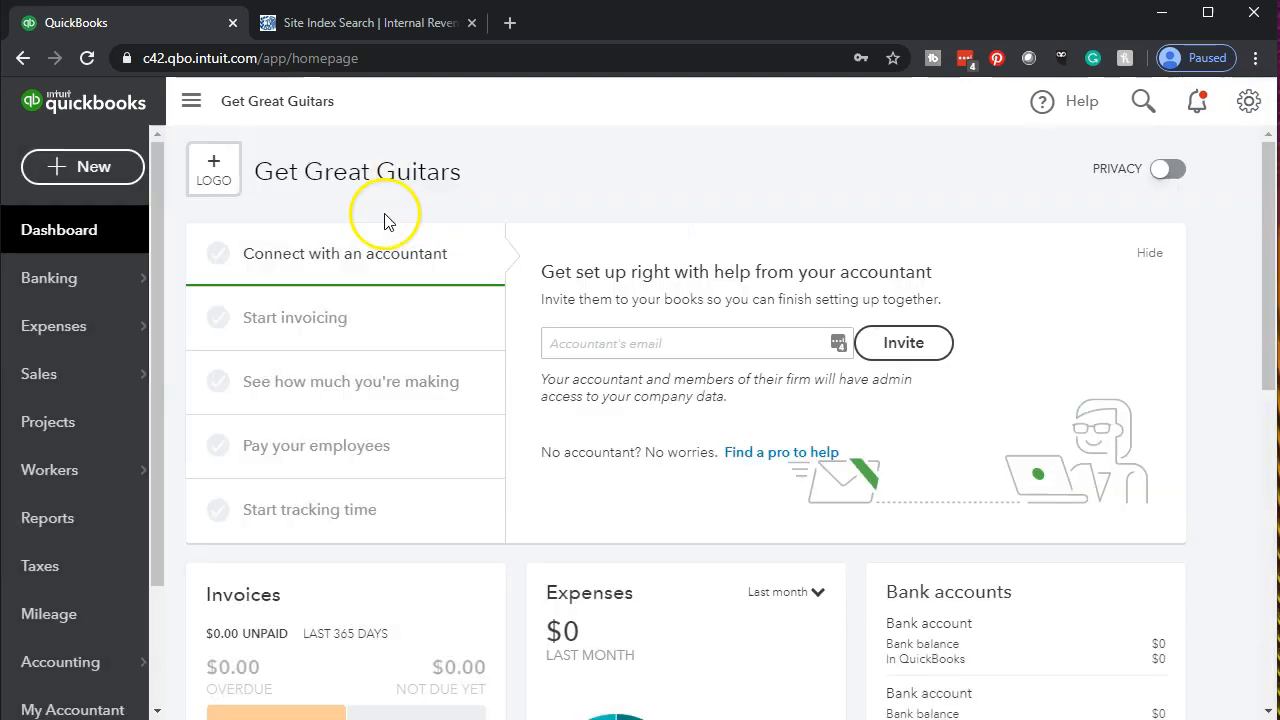
- Open the company name section of Account and Settings for editing and view the saved logos and the logo upload dialog
{"action": "left_click", "coordinate": [222, 200]}
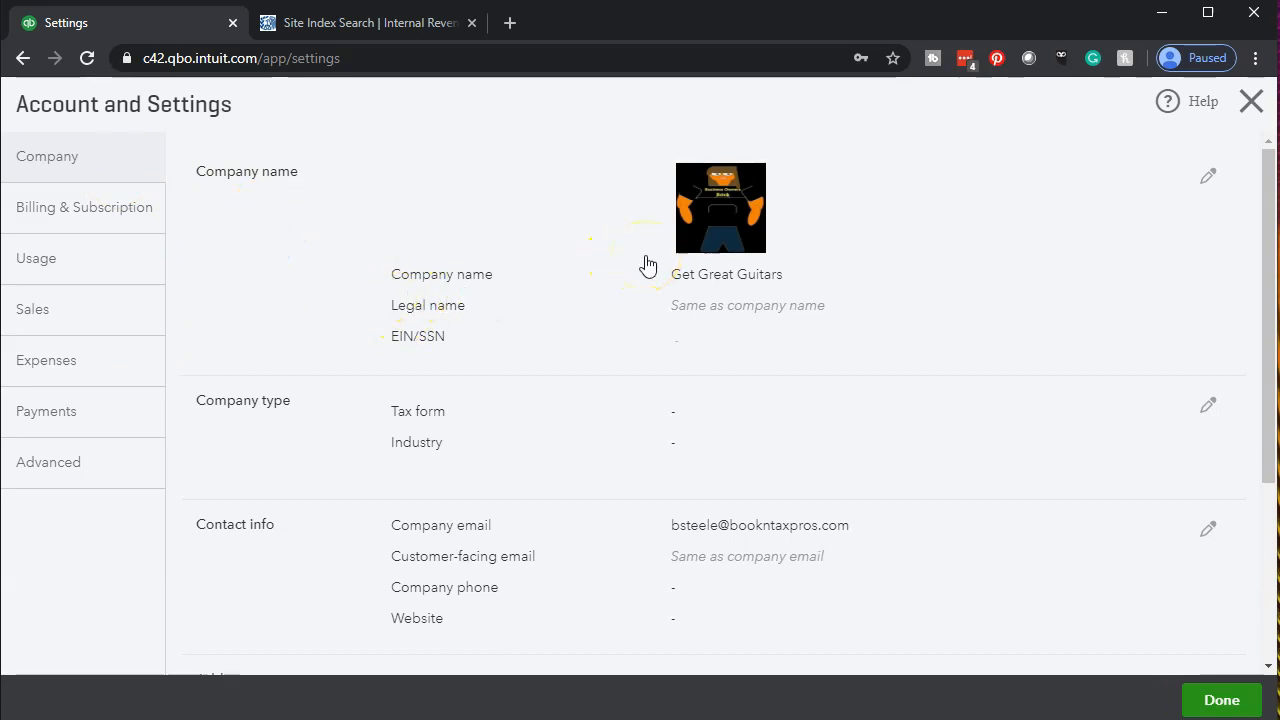
{"action": "left_click", "coordinate": [1208, 186]}
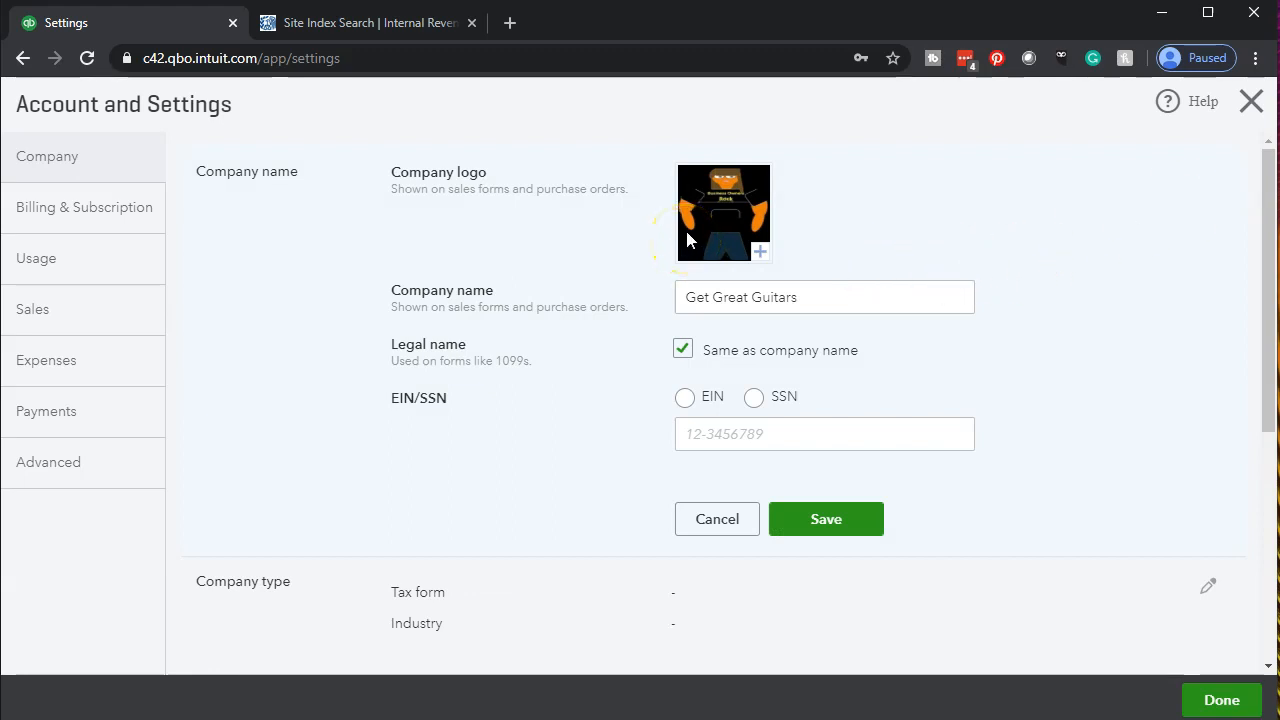
{"action": "left_click", "coordinate": [759, 253]}
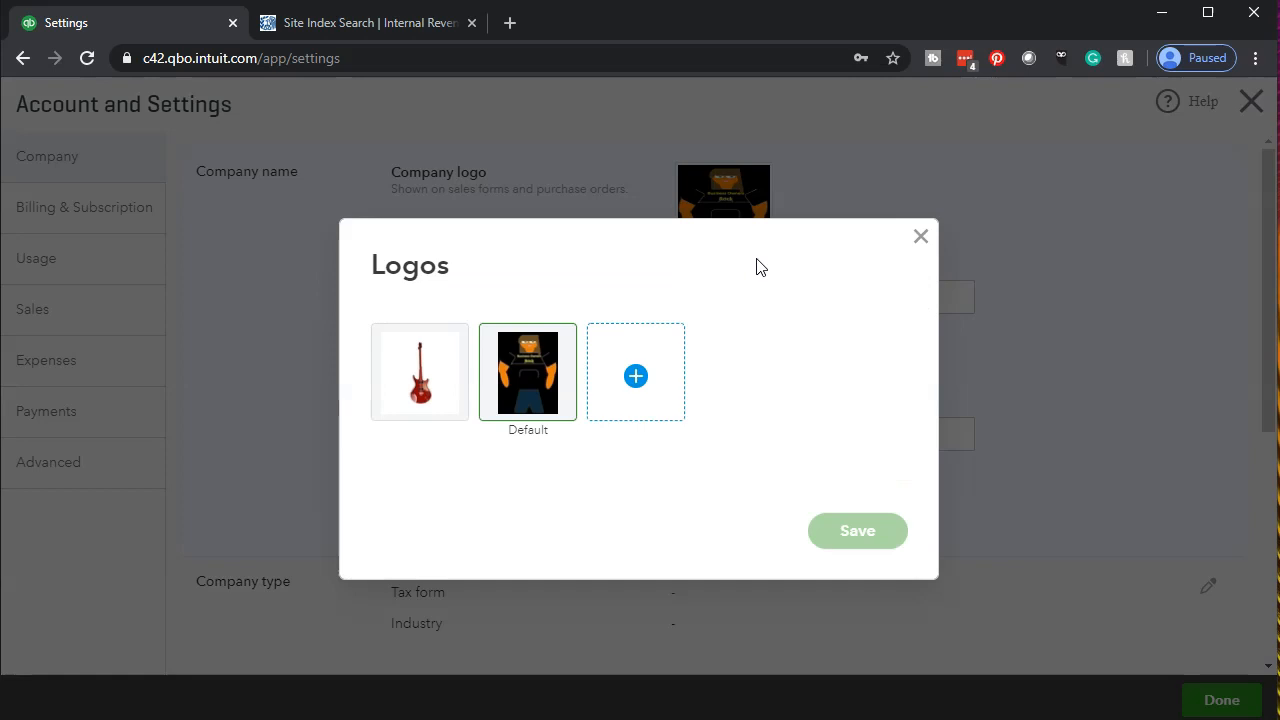
{"action": "left_click", "coordinate": [645, 385]}
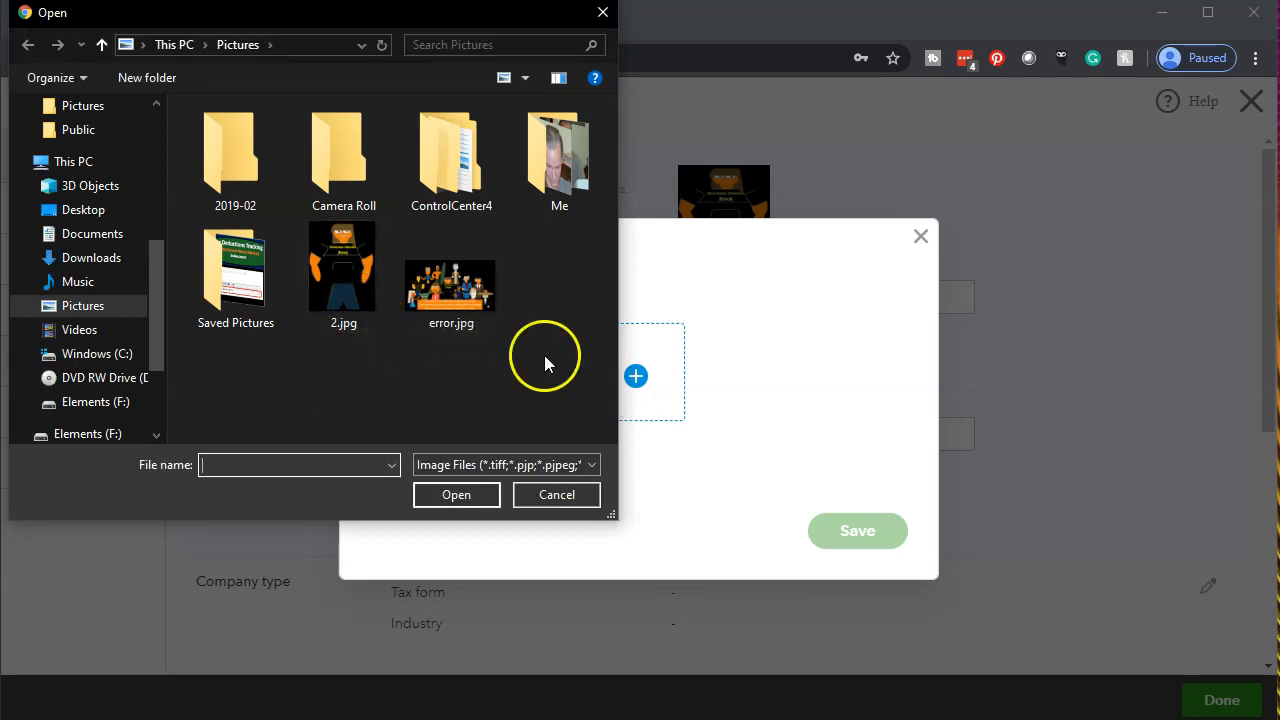
{"action": "left_click", "coordinate": [603, 13]}
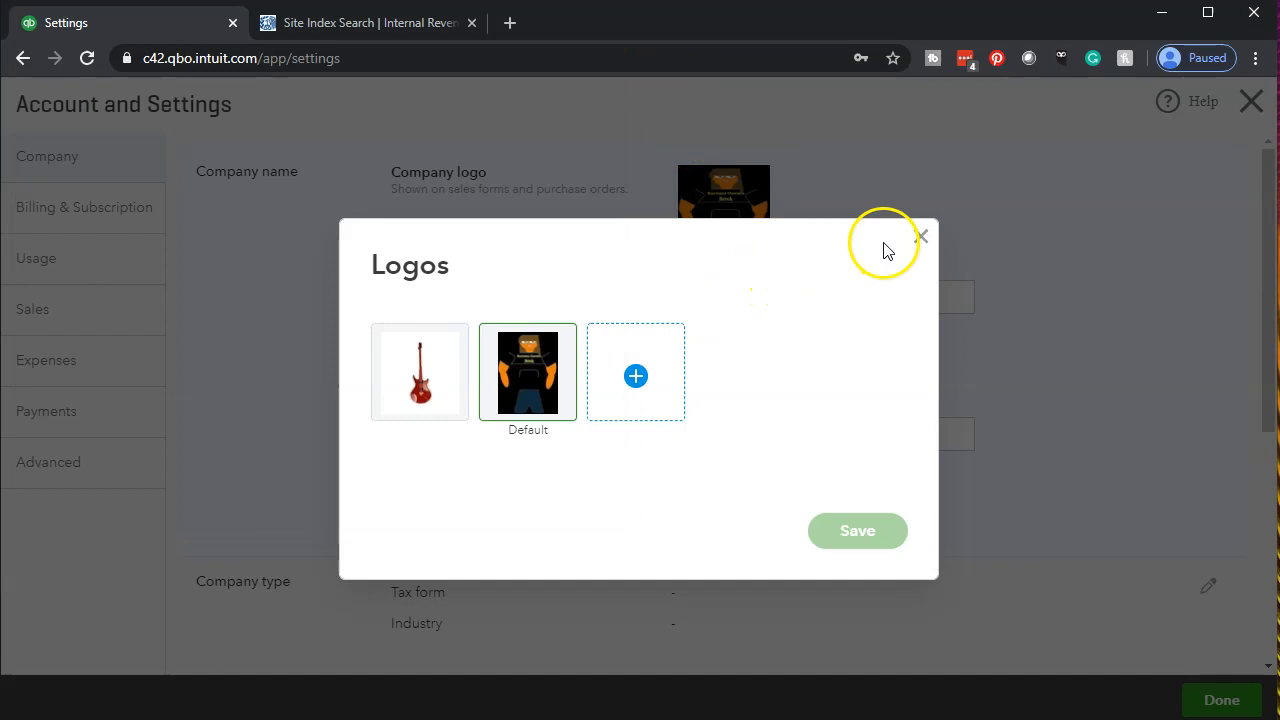
{"action": "left_click", "coordinate": [914, 242]}
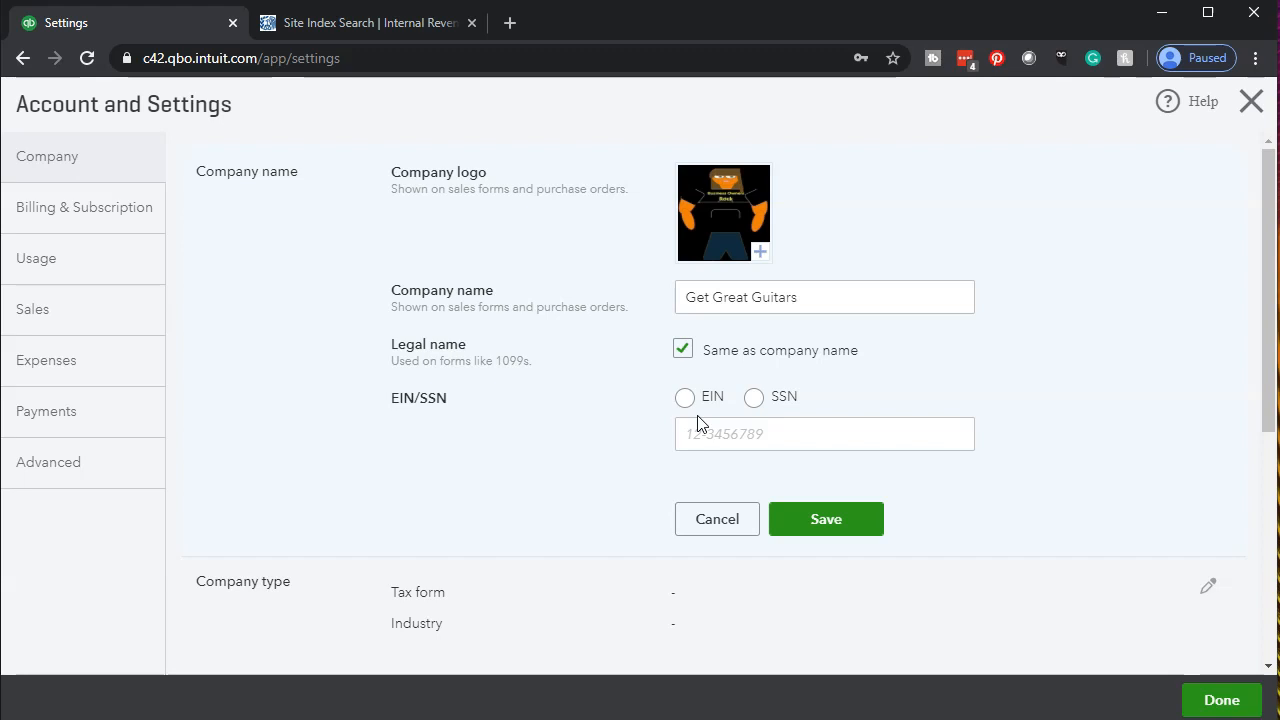
- View the IRS site's search results on EIN numbers and return to the QuickBooks settings
{"action": "left_click", "coordinate": [373, 31]}
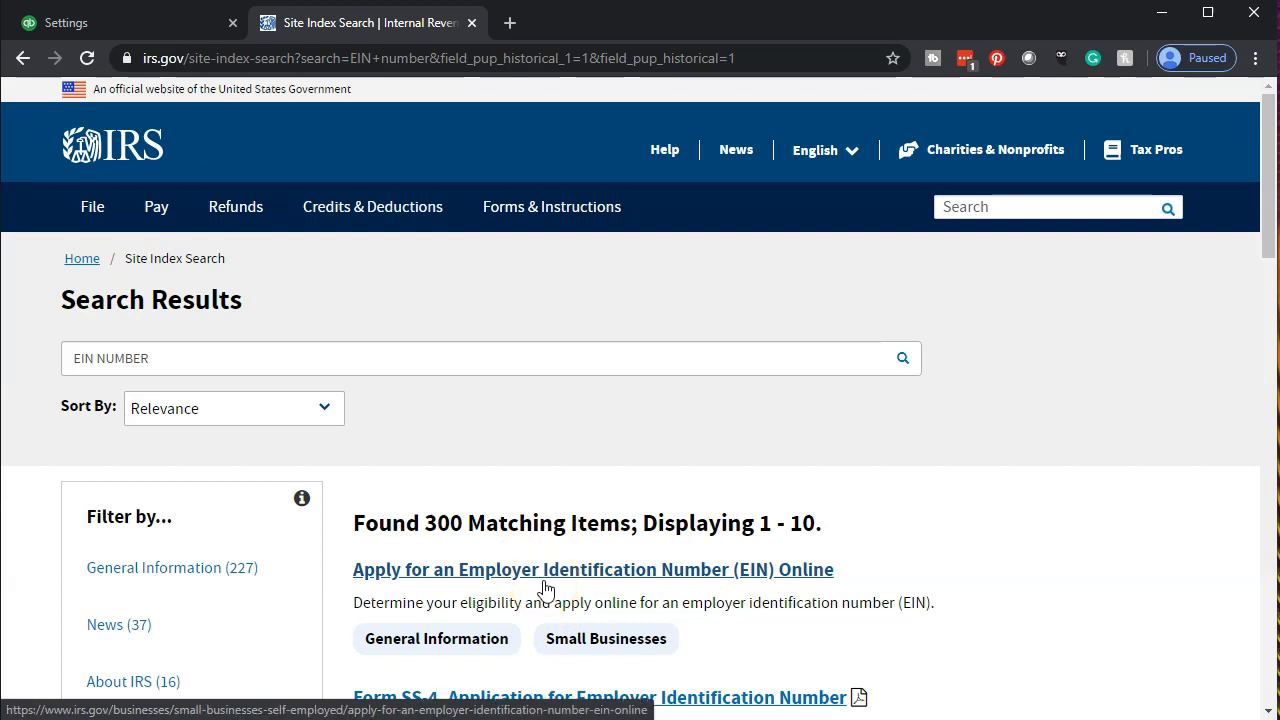
{"action": "left_click", "coordinate": [155, 28]}
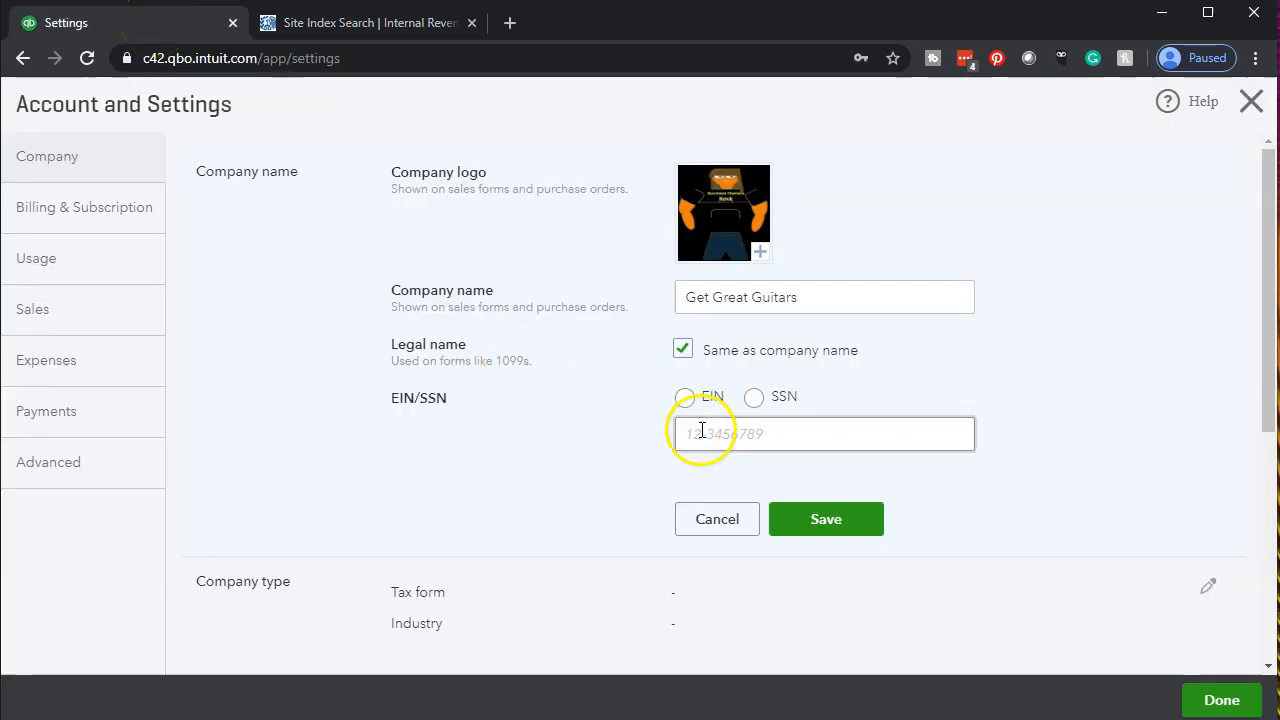
- Choose EIN as the tax ID type, enter the company's employer identification number and save the company name section
{"action": "left_click", "coordinate": [685, 398]}
{"action": "left_click", "coordinate": [694, 430]}
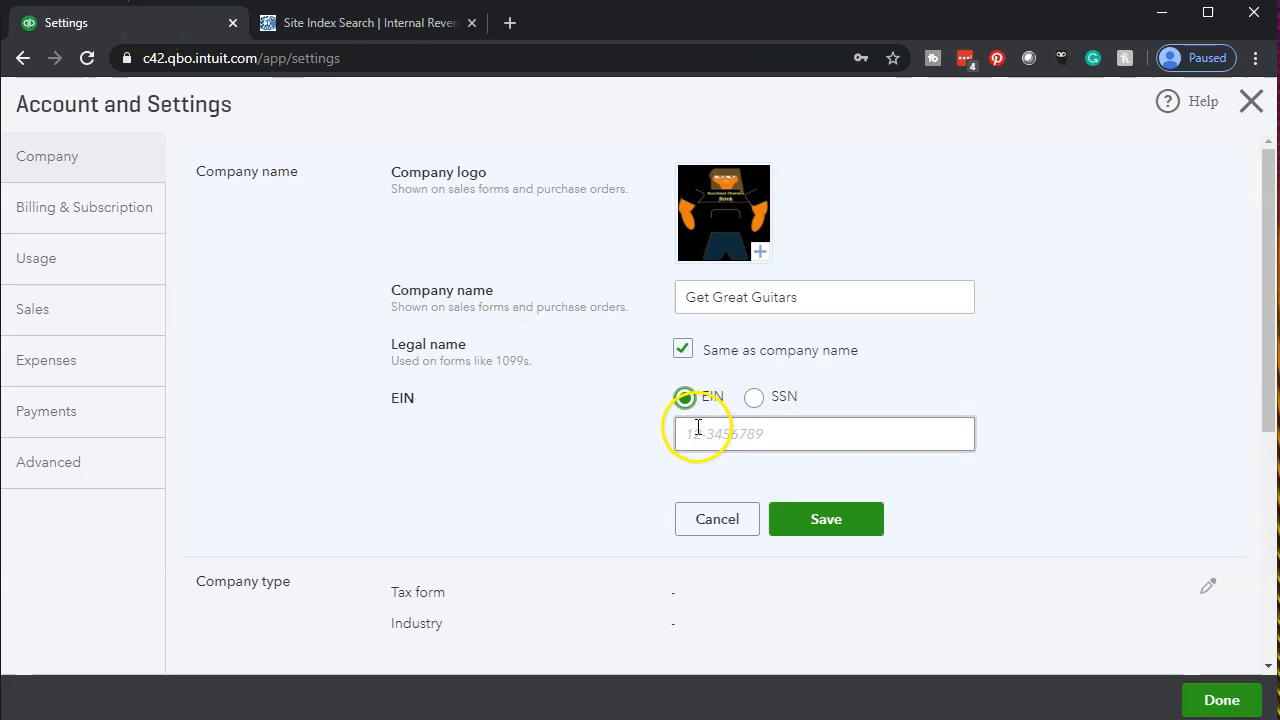
{"action": "type", "text": "99"}
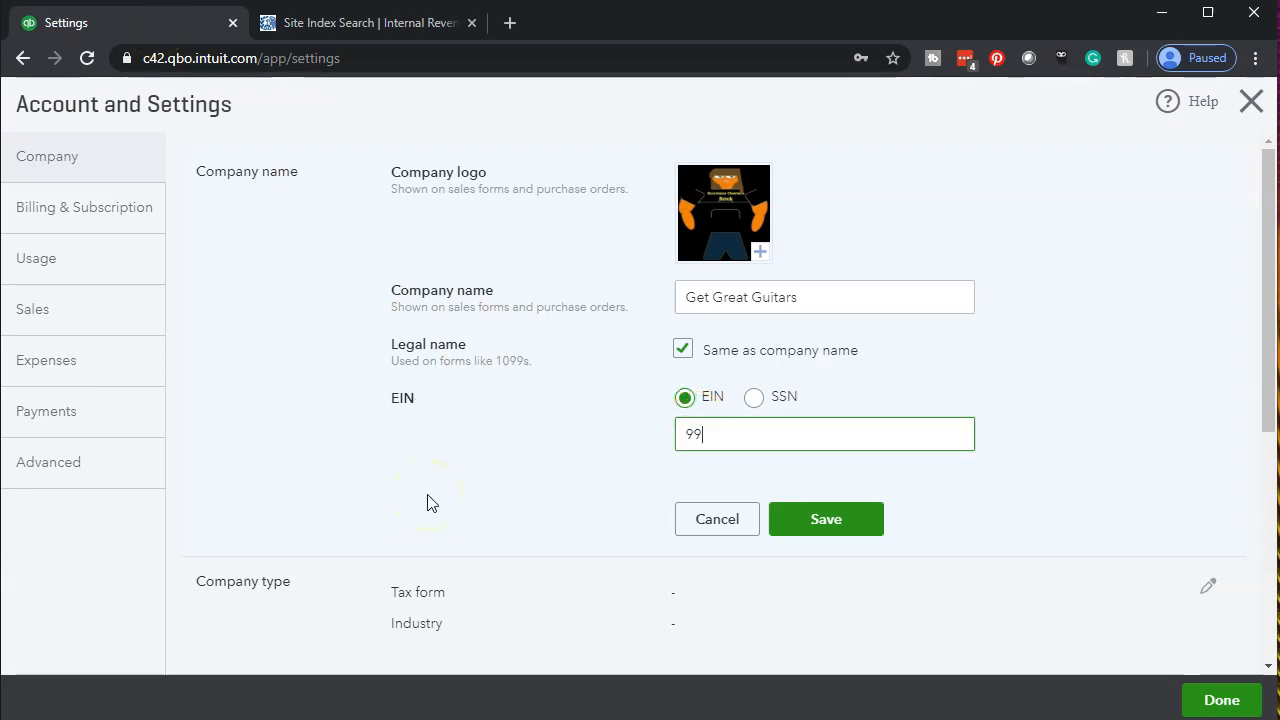
{"action": "type", "text": "6-"}
{"action": "key", "text": "BackSpace"}
{"action": "type", "text": "999999"}
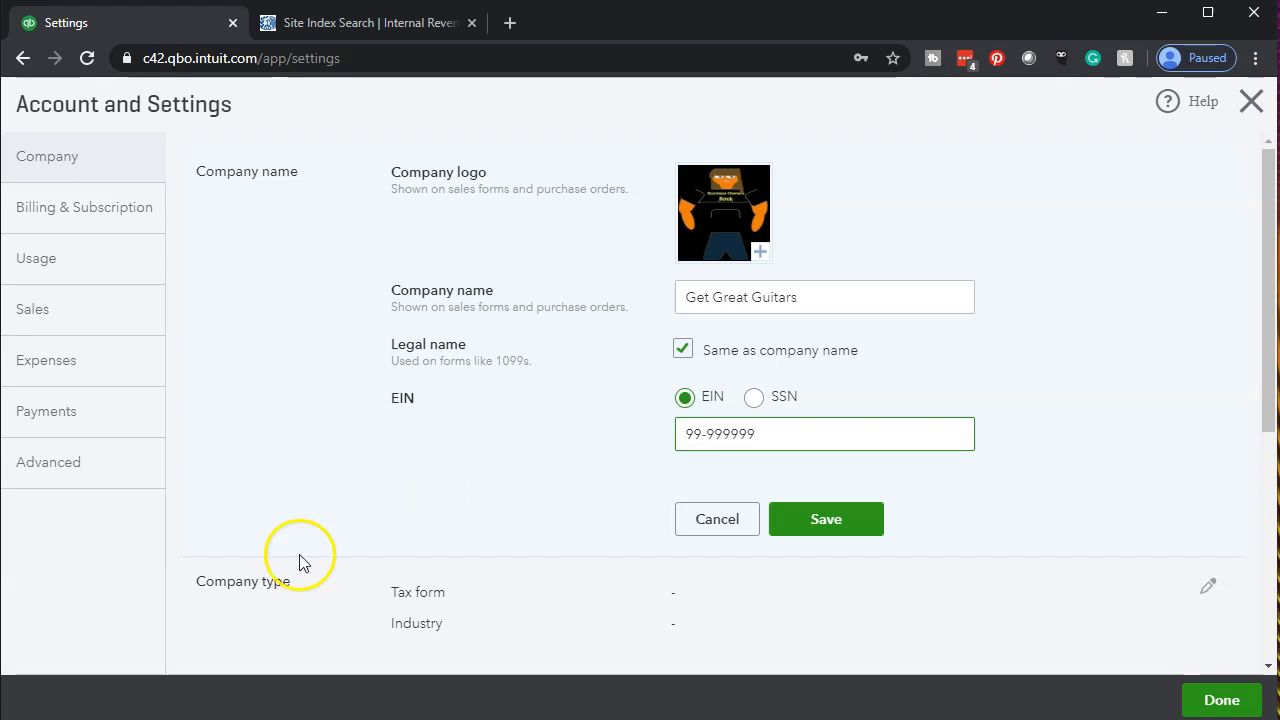
{"action": "type", "text": "9"}
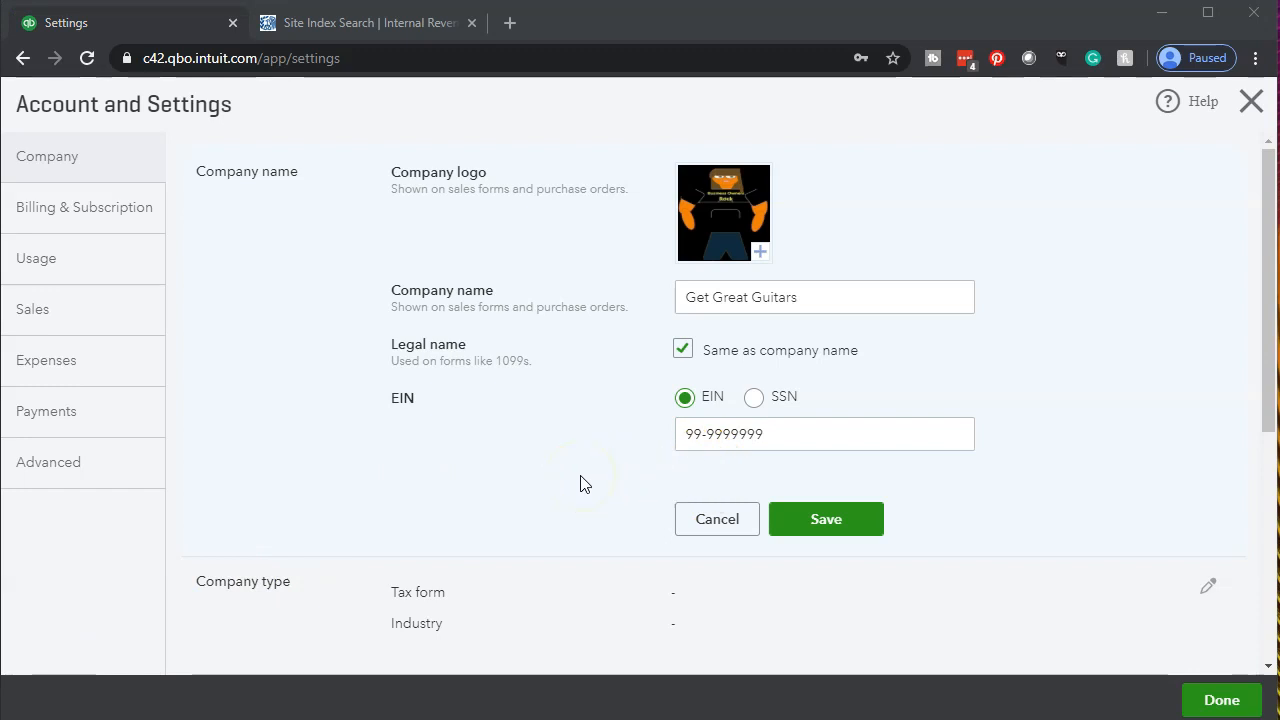
{"action": "left_click", "coordinate": [797, 537]}
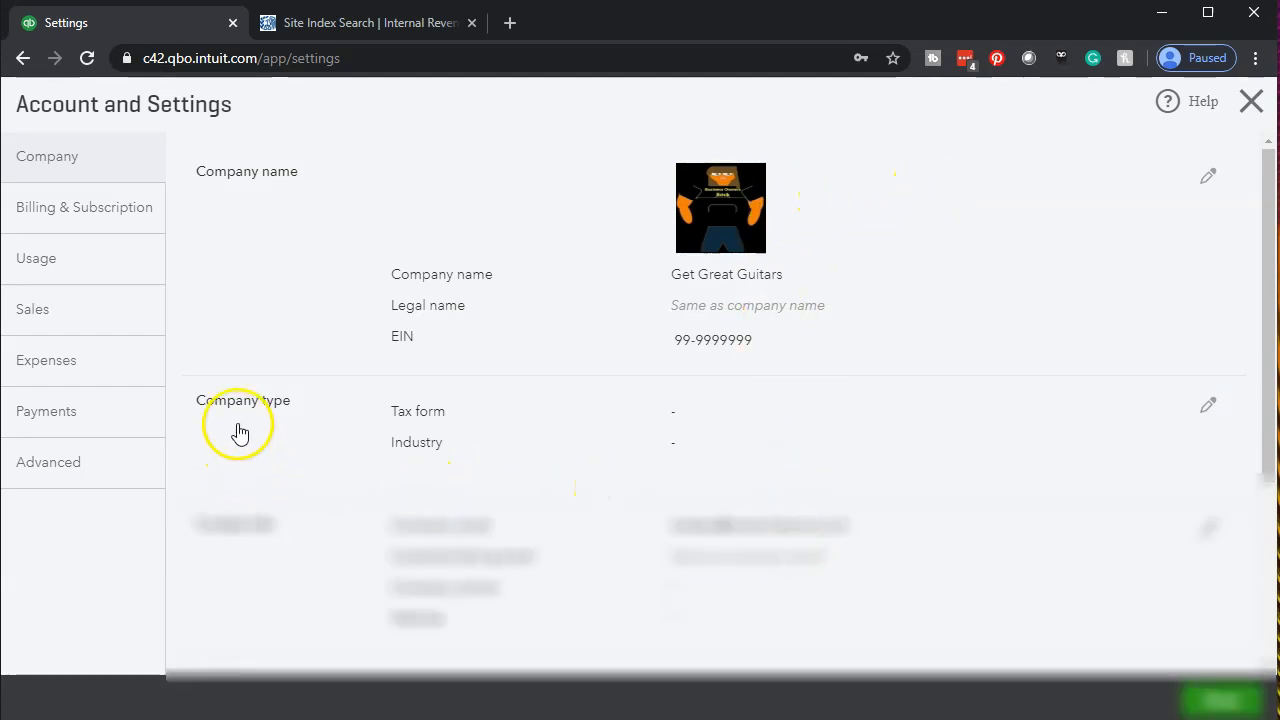
- Set the company type to tax form Sole proprietor (Form 1040) and industry Miscellaneous Store Retailers, and save it
{"action": "left_click", "coordinate": [1212, 406]}
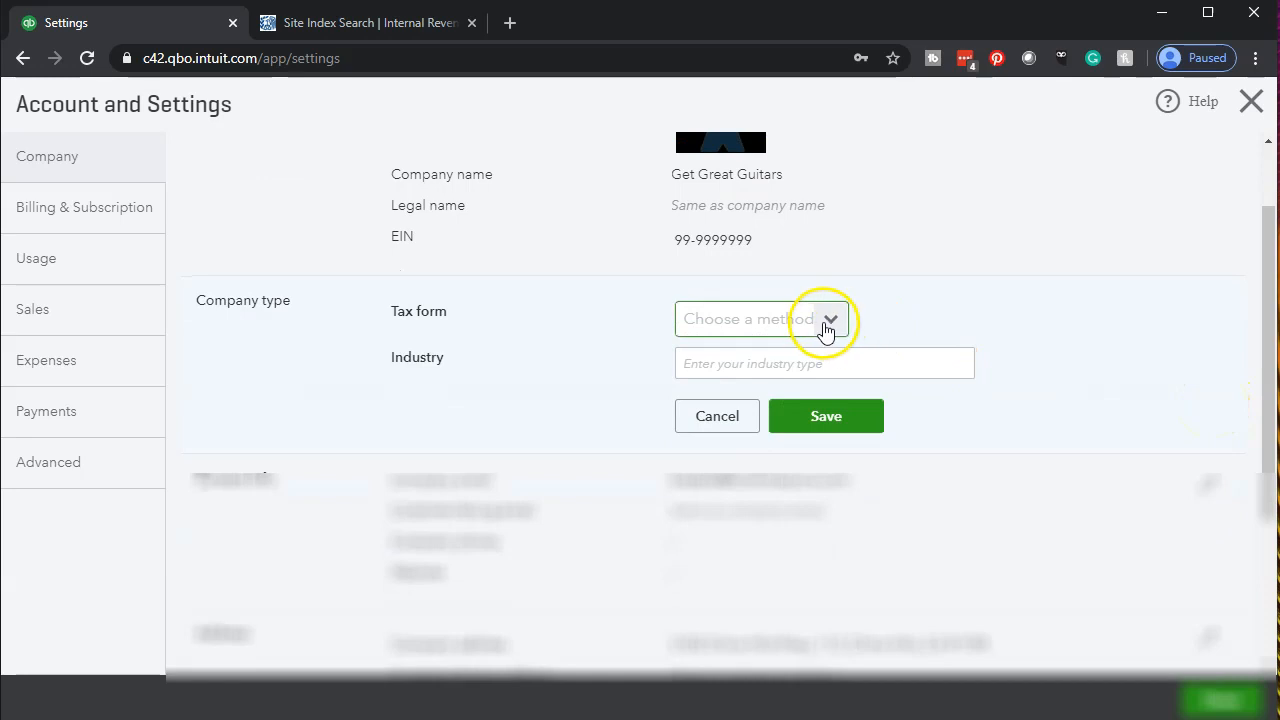
{"action": "left_click", "coordinate": [827, 322]}
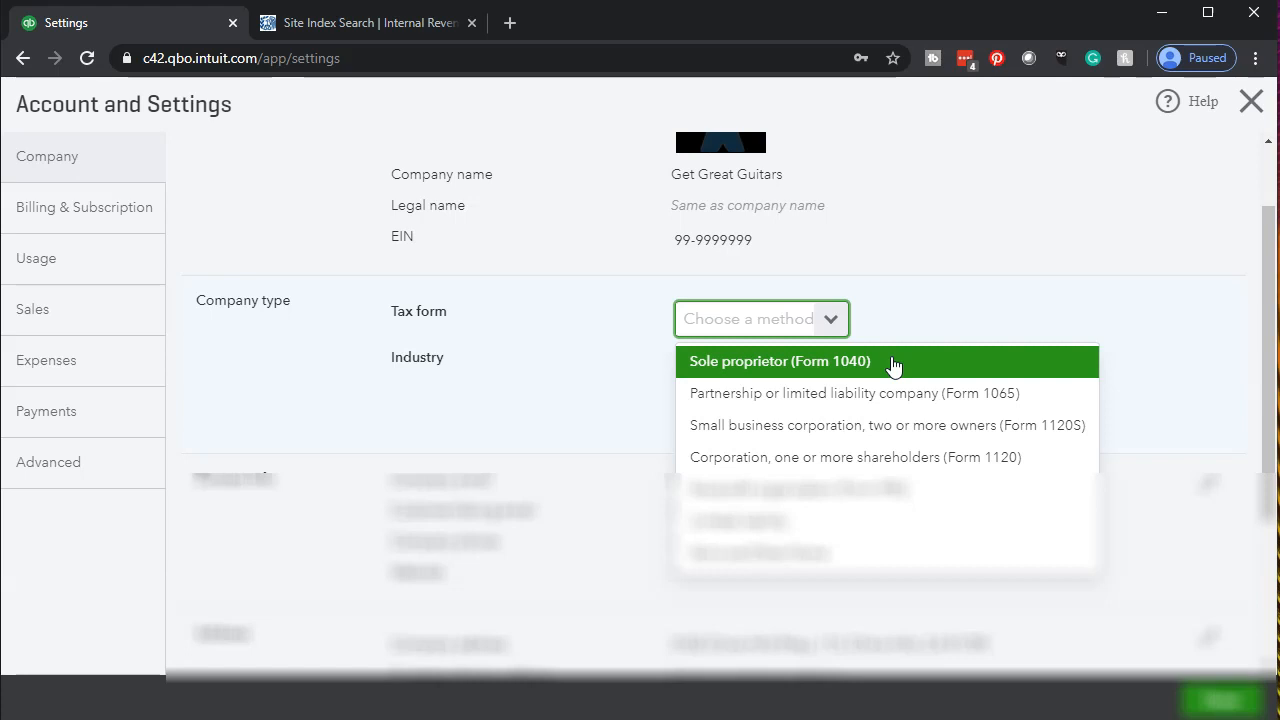
{"action": "left_click", "coordinate": [833, 320]}
{"action": "left_click", "coordinate": [835, 322]}
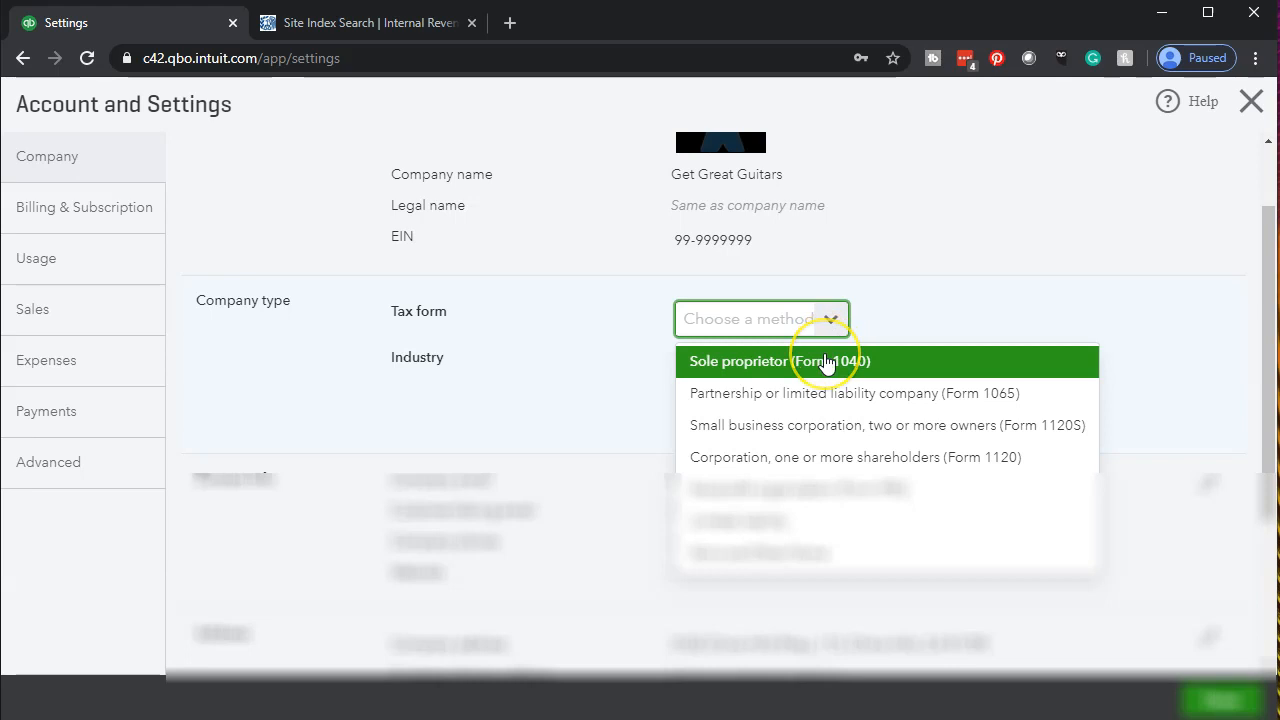
{"action": "left_click", "coordinate": [829, 361]}
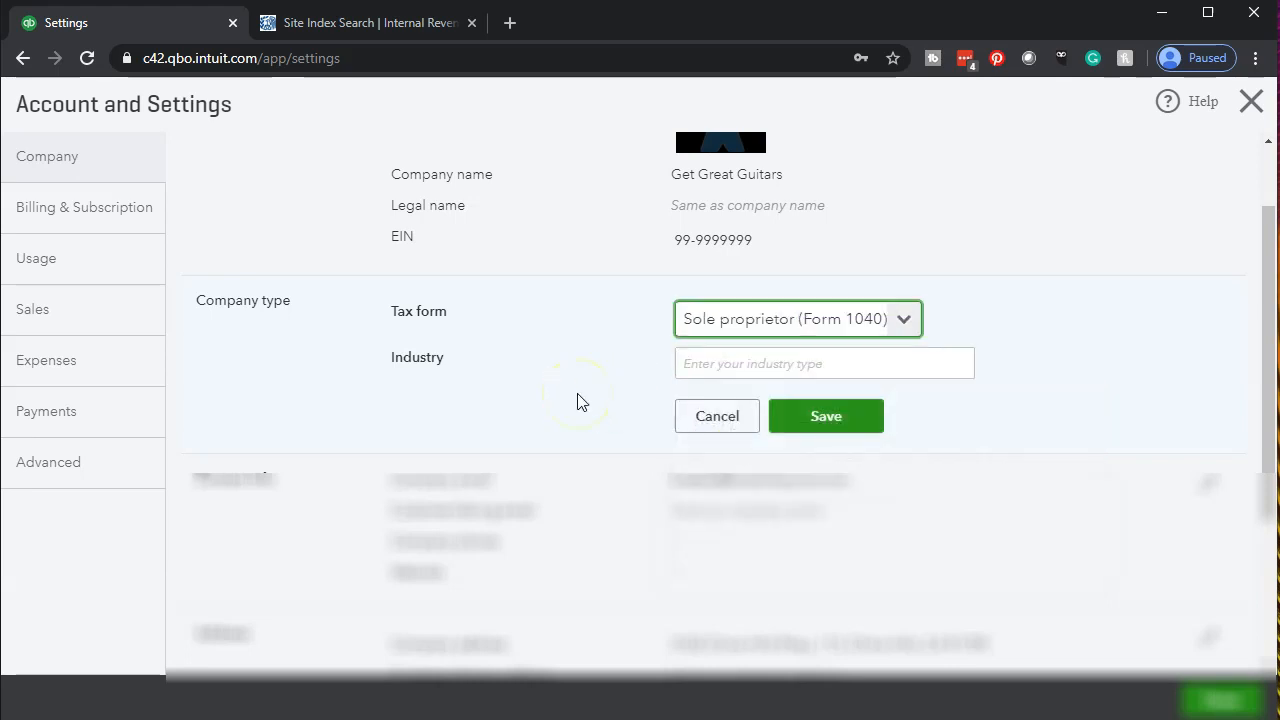
{"action": "left_click", "coordinate": [746, 354]}
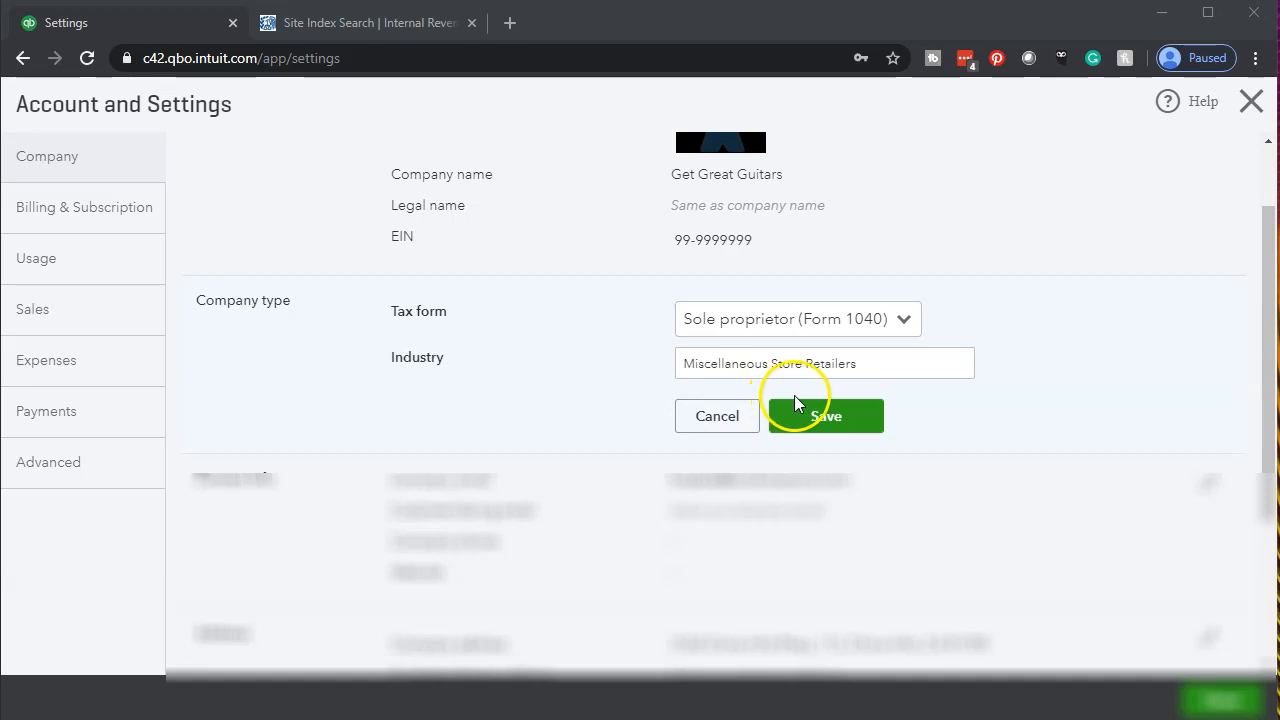
{"action": "left_click", "coordinate": [817, 428]}
- Review the company email, company phone and website fields in the contact info section and save the section
{"action": "scroll", "coordinate": [430, 460], "scroll_direction": "down", "scroll_amount": 1}
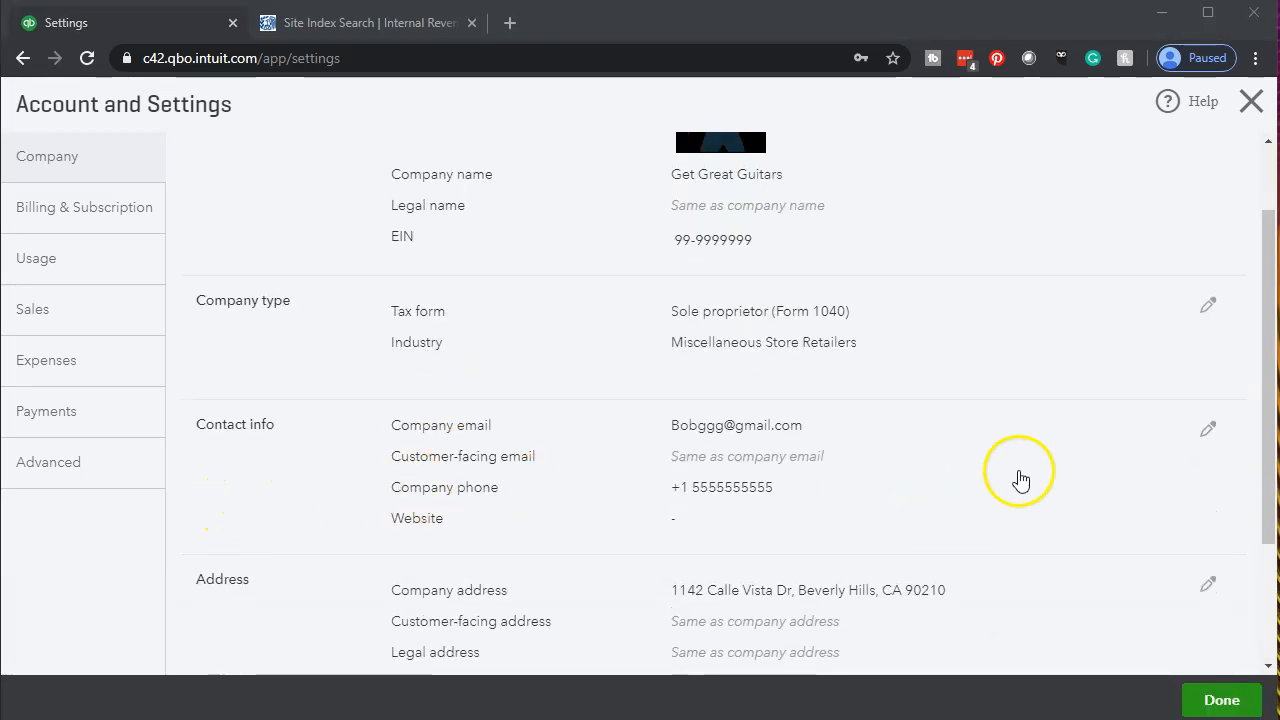
{"action": "left_click", "coordinate": [1208, 430]}
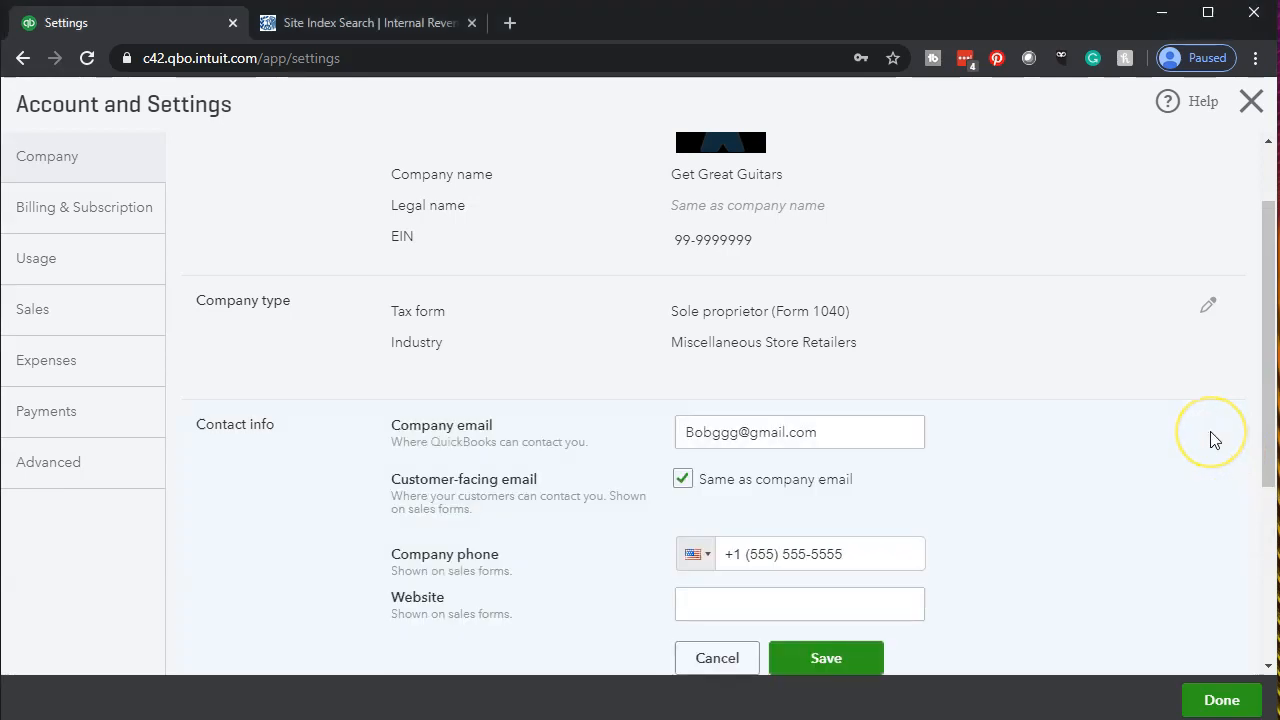
{"action": "scroll", "coordinate": [1180, 430], "scroll_direction": "down", "scroll_amount": 1}
{"action": "left_click", "coordinate": [904, 330]}
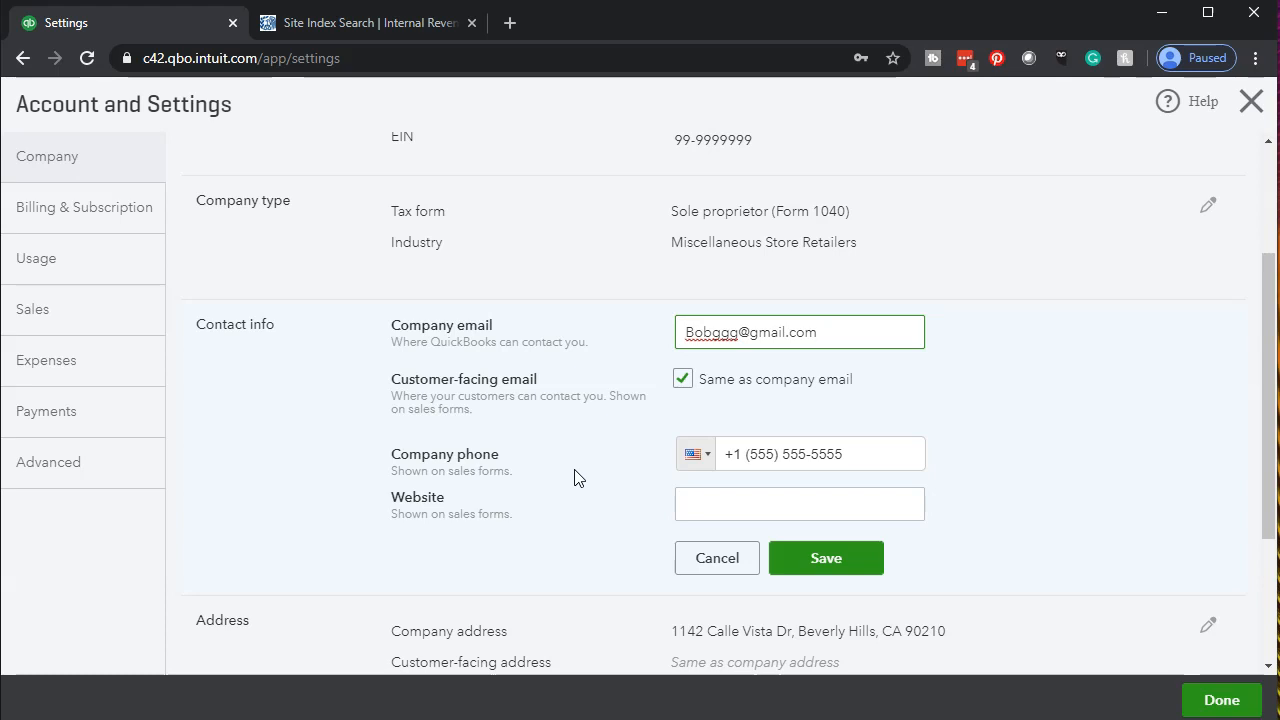
{"action": "left_click", "coordinate": [866, 453]}
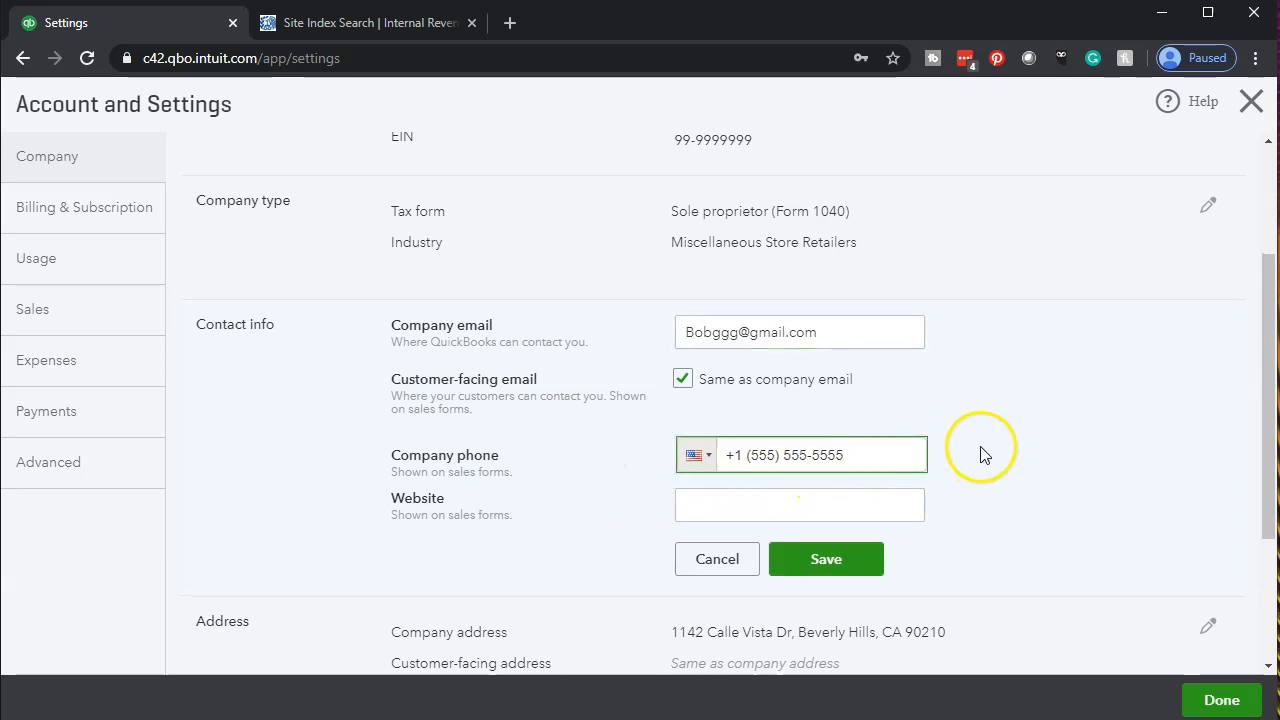
{"action": "scroll", "coordinate": [980, 455], "scroll_direction": "down", "scroll_amount": 1}
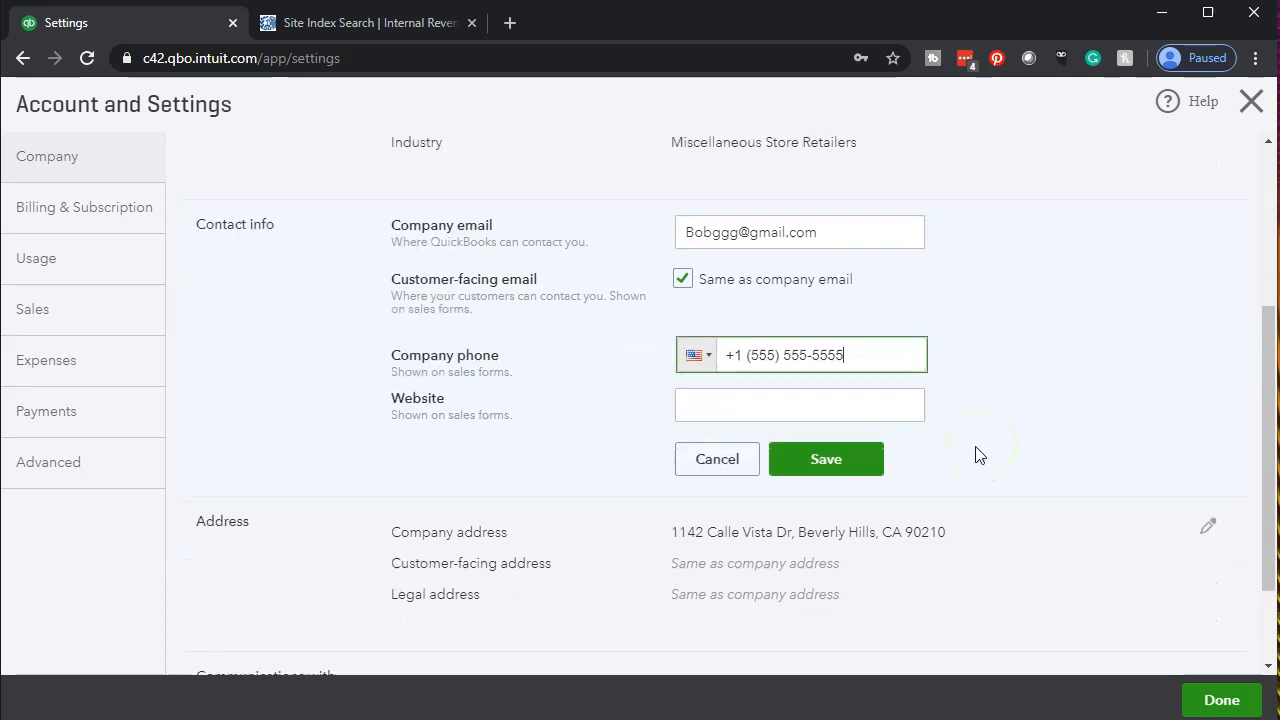
{"action": "left_click", "coordinate": [820, 412]}
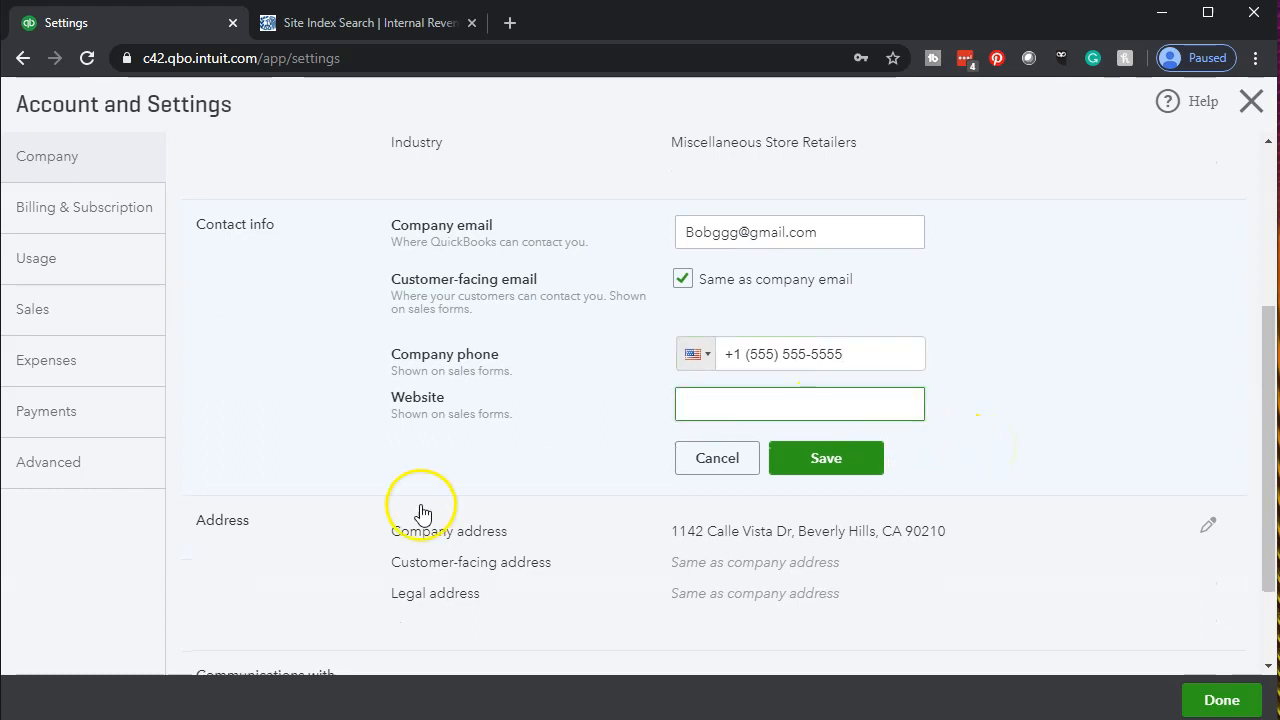
{"action": "scroll", "coordinate": [418, 508], "scroll_direction": "down", "scroll_amount": 1}
{"action": "left_click", "coordinate": [817, 365]}
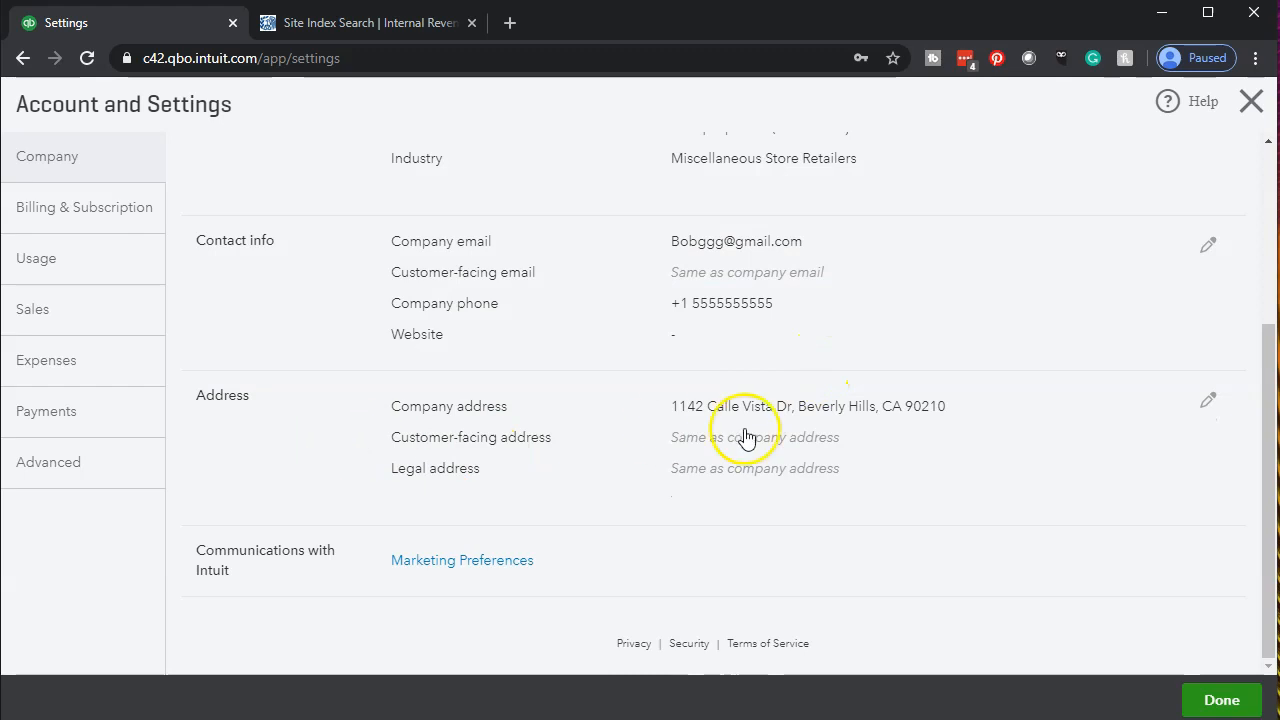
- Review the company address with the customer-facing and legal addresses kept the same as the company address, and save the section
{"action": "left_click", "coordinate": [1207, 401]}
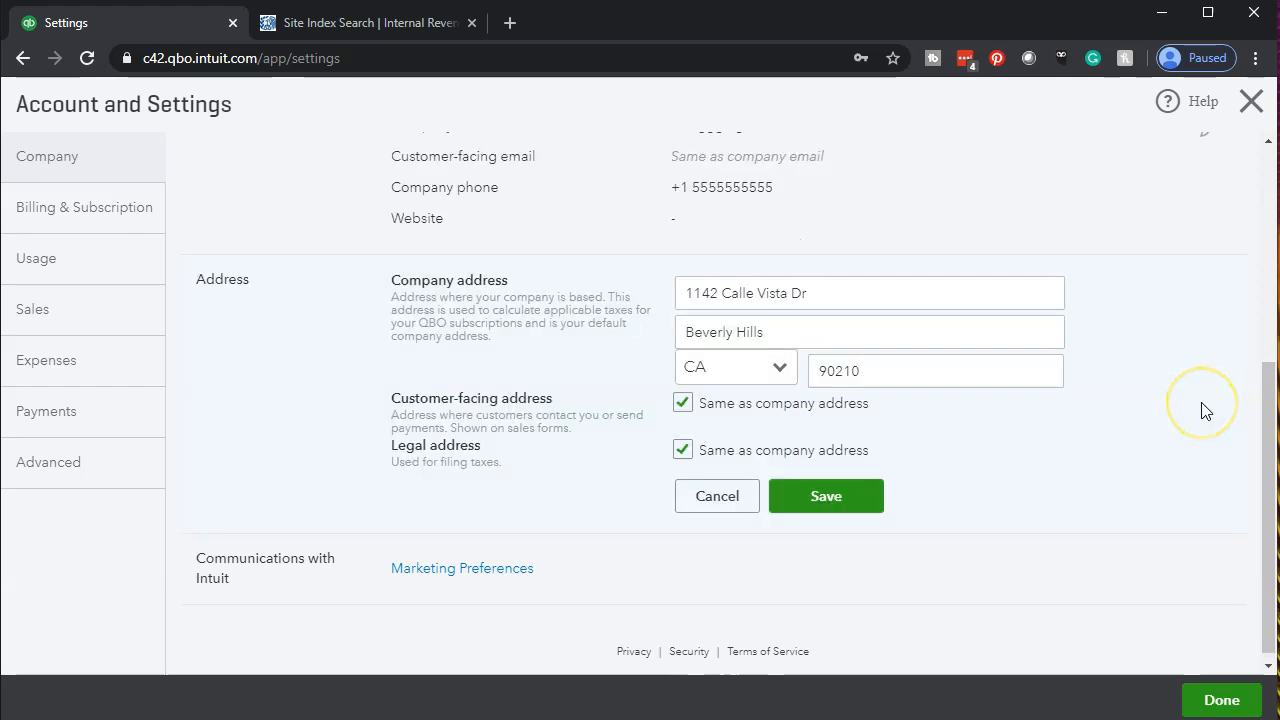
{"action": "left_click", "coordinate": [908, 294]}
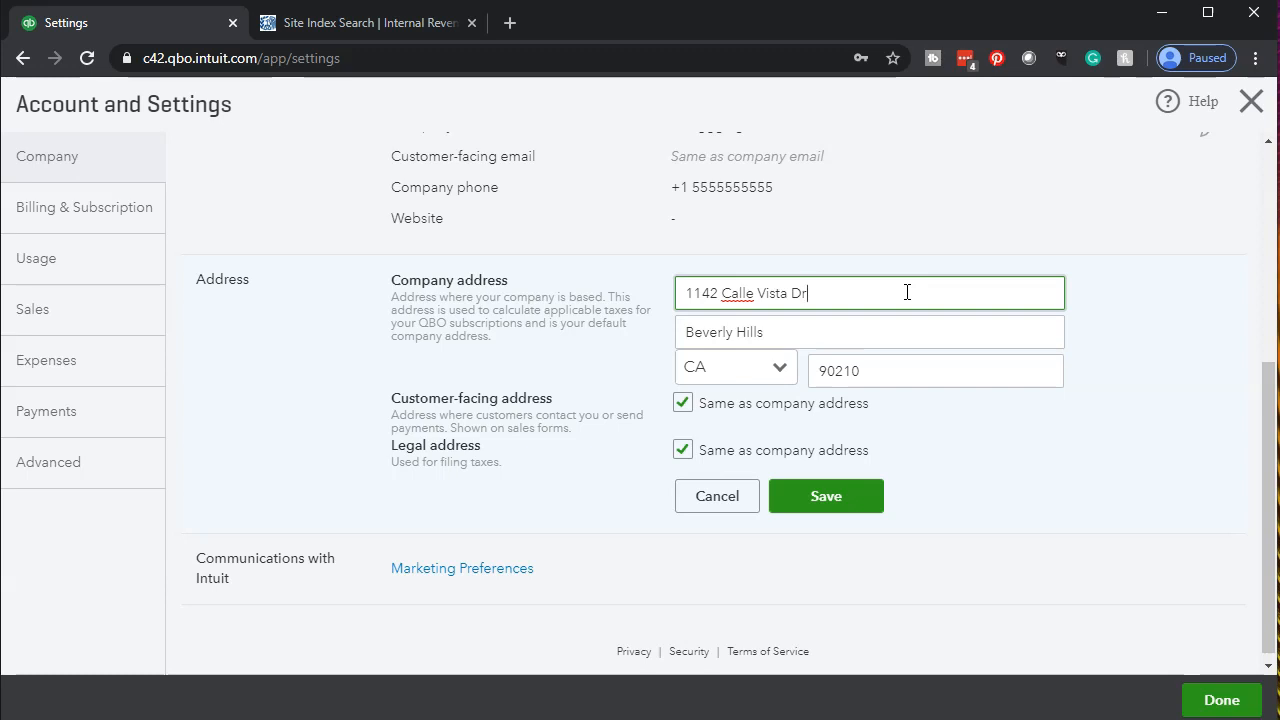
{"action": "scroll", "coordinate": [794, 464], "scroll_direction": "down", "scroll_amount": 1}
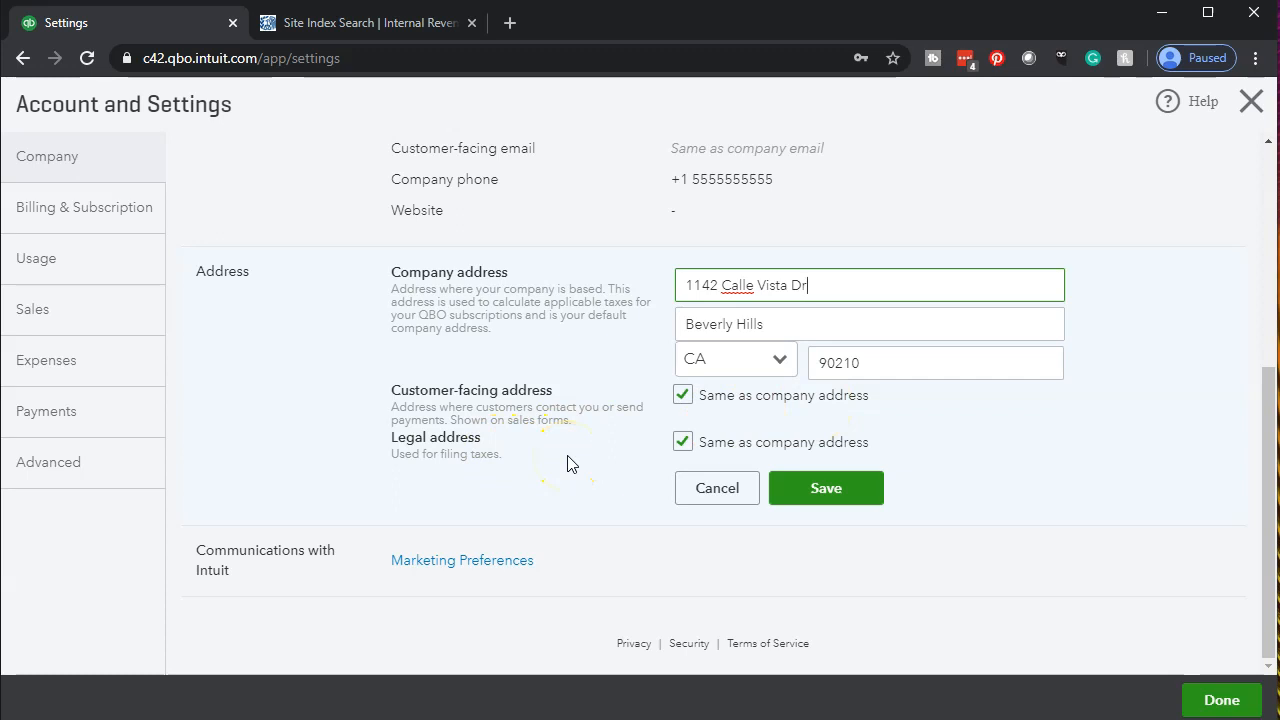
{"action": "left_click", "coordinate": [813, 490]}
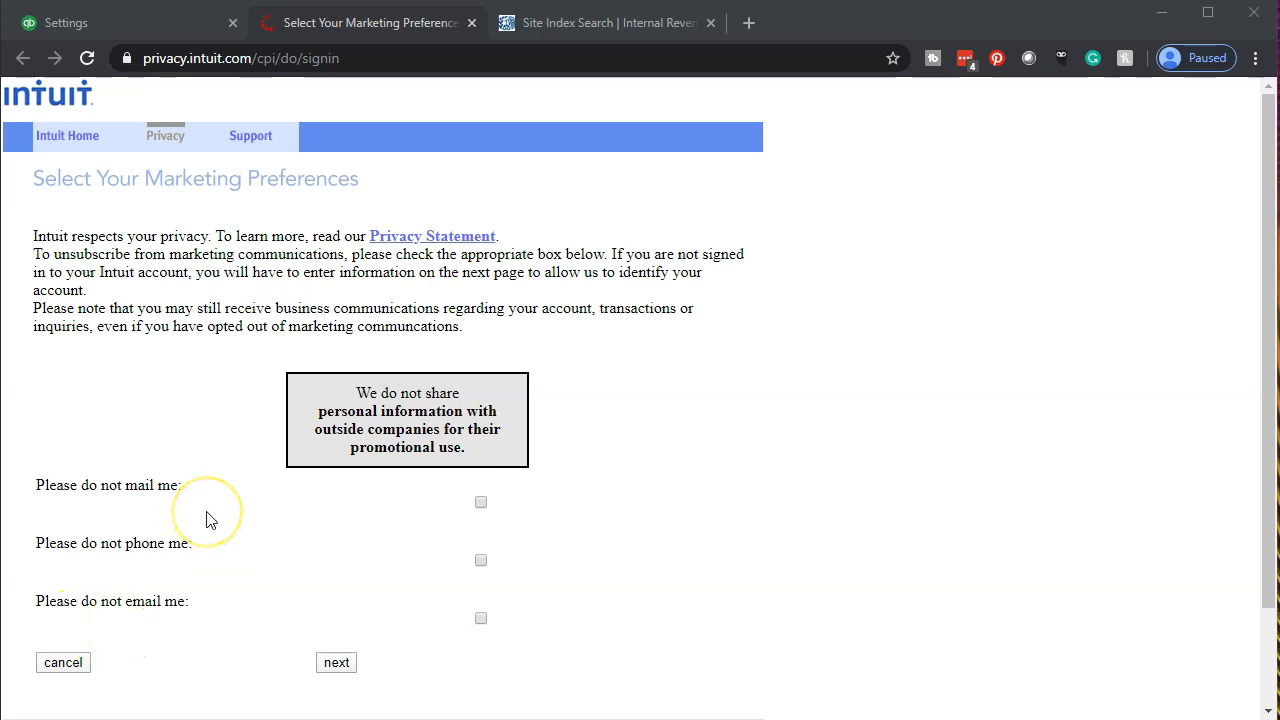
- Submit Intuit's marketing preferences with the mail, phone and email opt-outs left unticked
{"action": "left_click", "coordinate": [337, 670]}
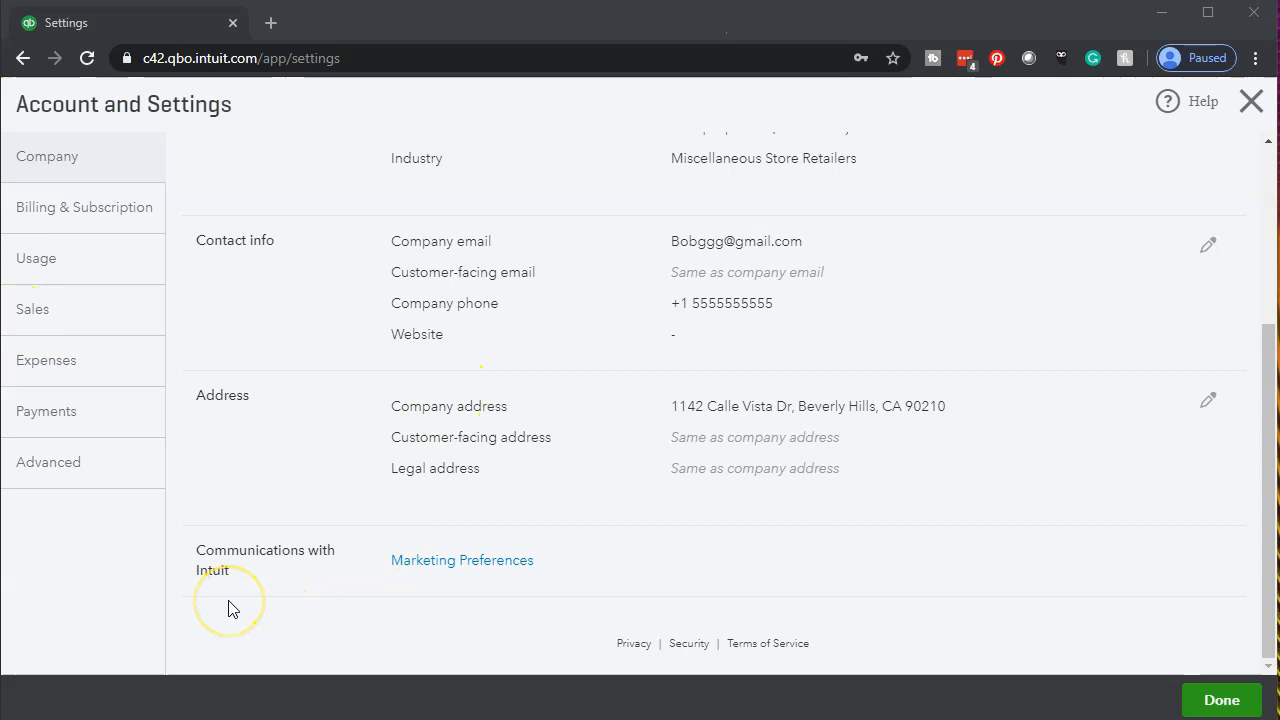
- Open the billing and subscription settings and examine the QuickBooks Plus subscription with its pricing and plan-change options
{"action": "left_click", "coordinate": [82, 210]}
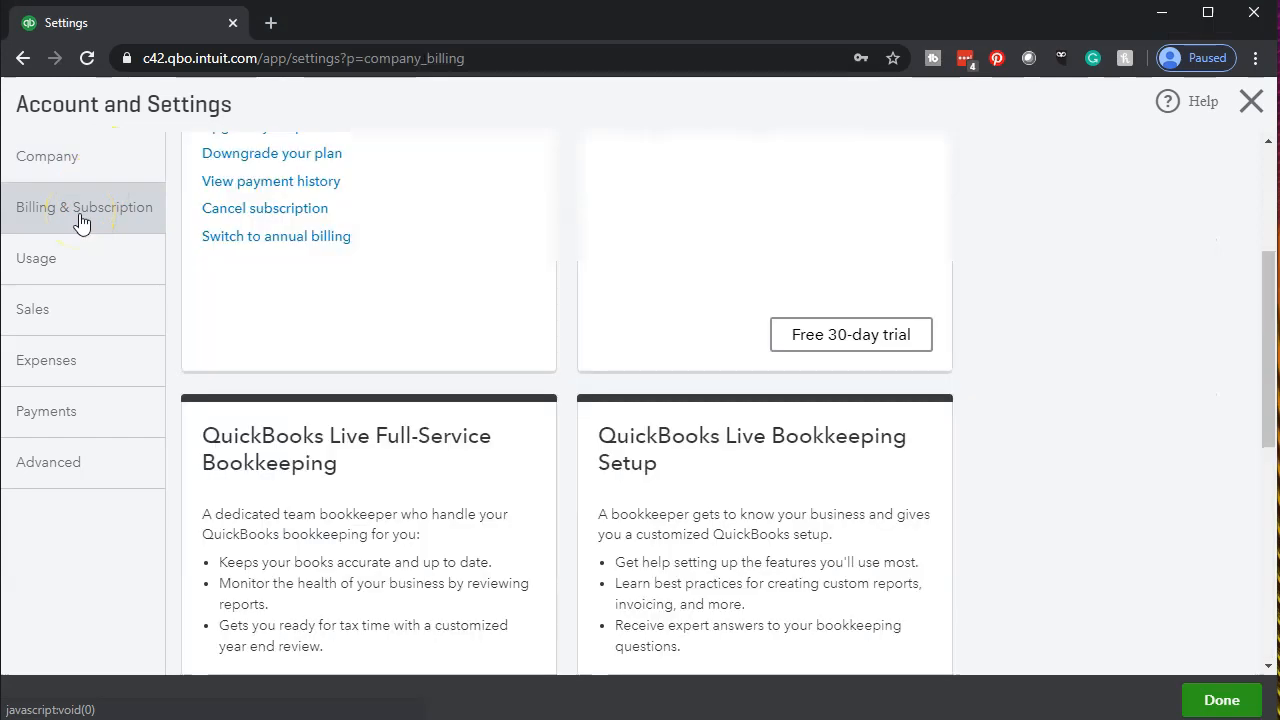
{"action": "scroll", "coordinate": [330, 392], "scroll_direction": "up", "scroll_amount": 3}
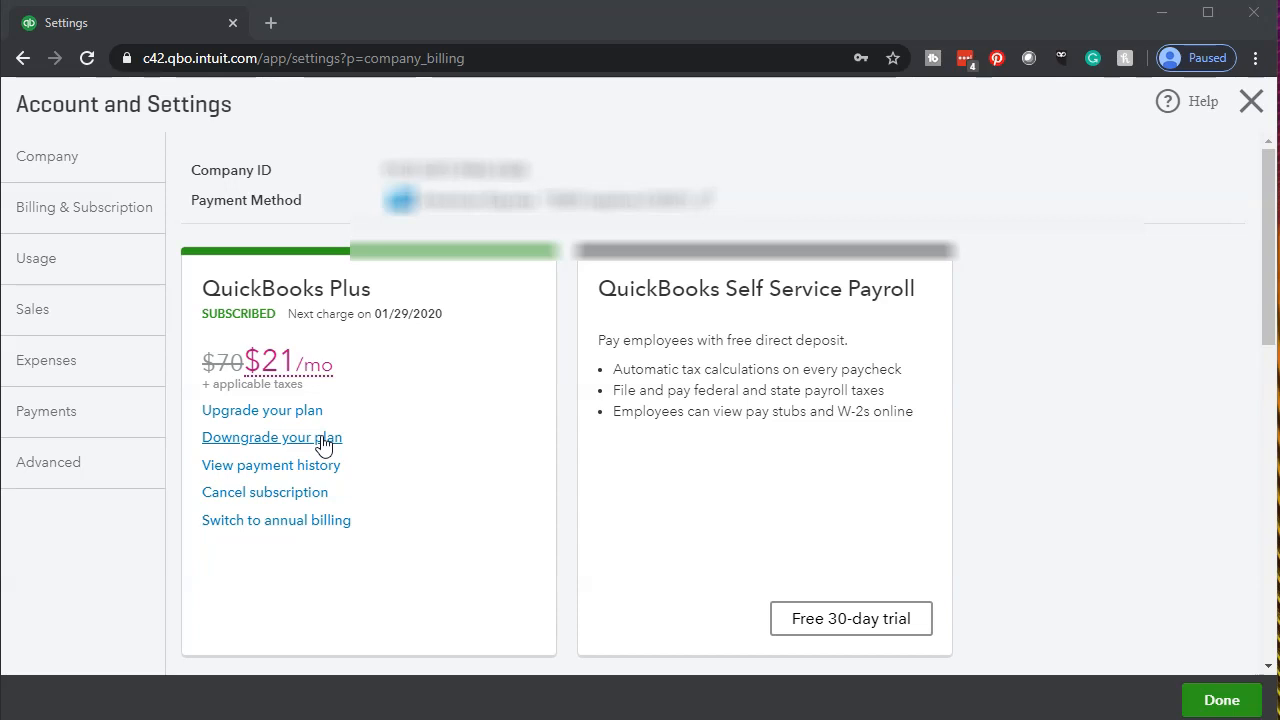
{"action": "left_click", "coordinate": [322, 357]}
{"action": "left_click", "coordinate": [367, 490]}
- Examine the add-on offers for QuickBooks Live bookkeeping, QuickBooks Online Payments, and checks and supplies
{"action": "scroll", "coordinate": [588, 510], "scroll_direction": "down", "scroll_amount": 3}
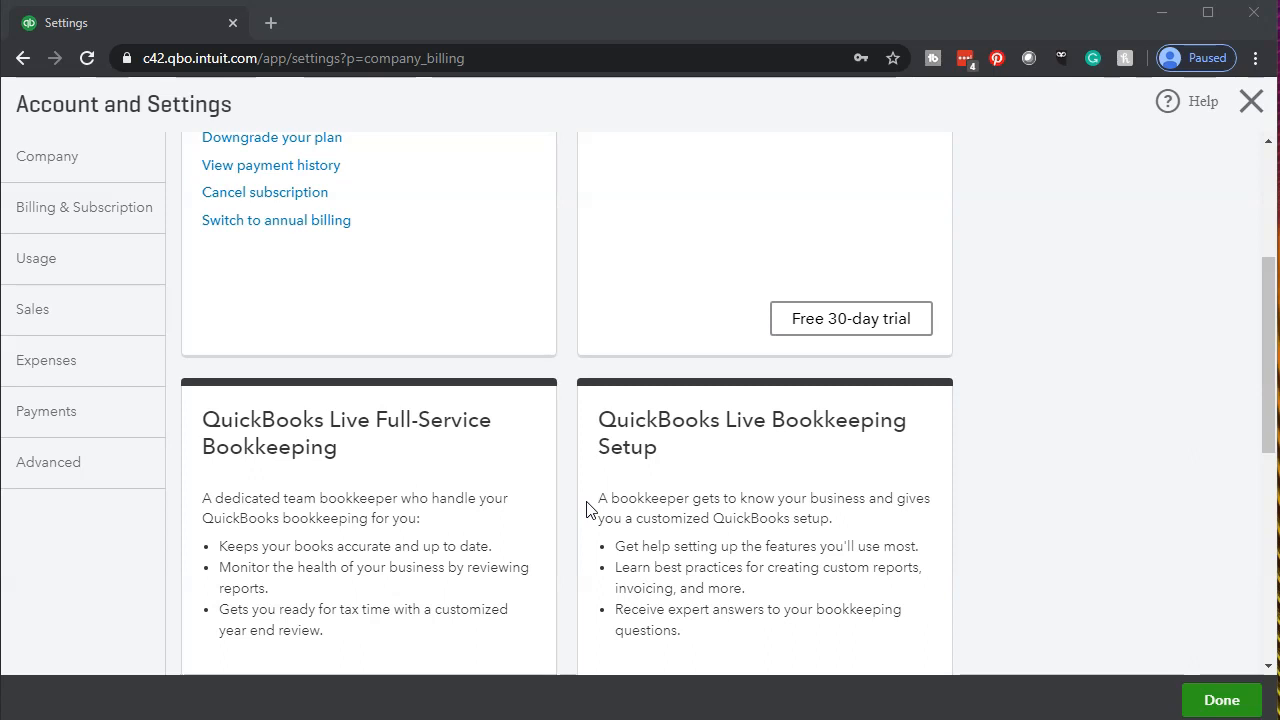
{"action": "scroll", "coordinate": [588, 510], "scroll_direction": "down", "scroll_amount": 2}
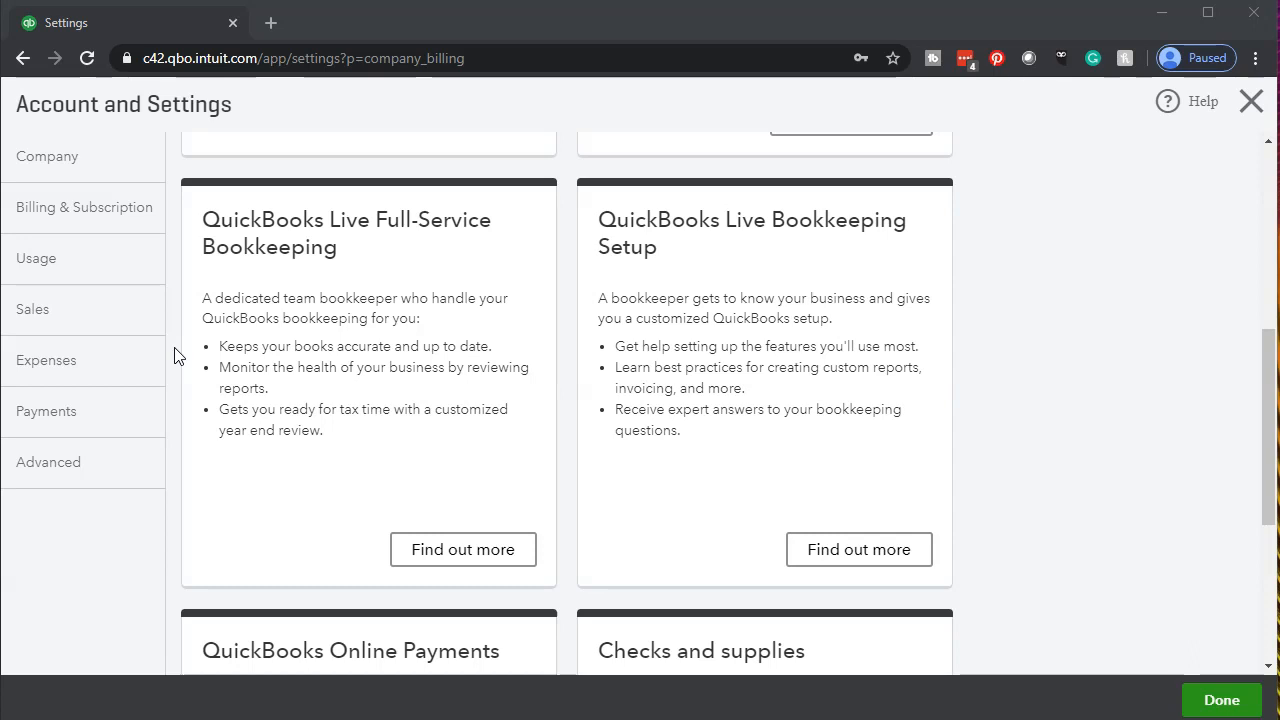
{"action": "left_click", "coordinate": [279, 492]}
{"action": "scroll", "coordinate": [568, 397], "scroll_direction": "down", "scroll_amount": 4}
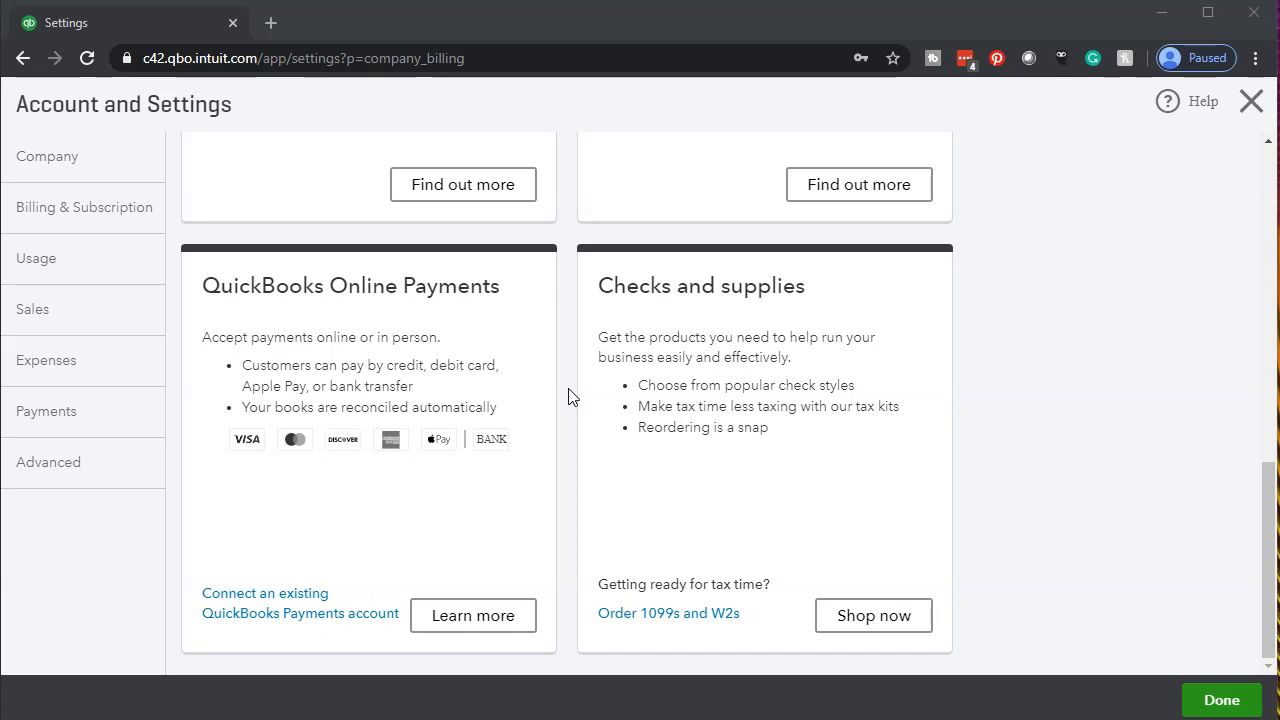
{"action": "left_click", "coordinate": [585, 338]}
{"action": "left_click", "coordinate": [579, 370]}
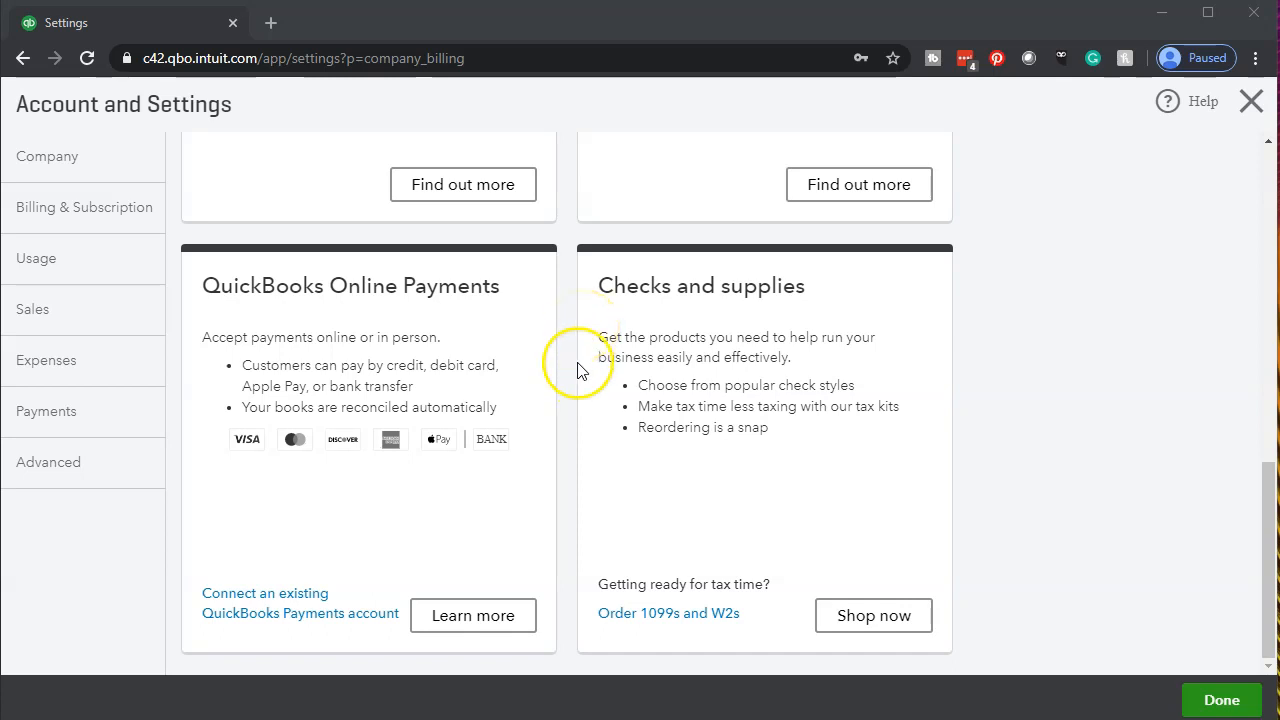